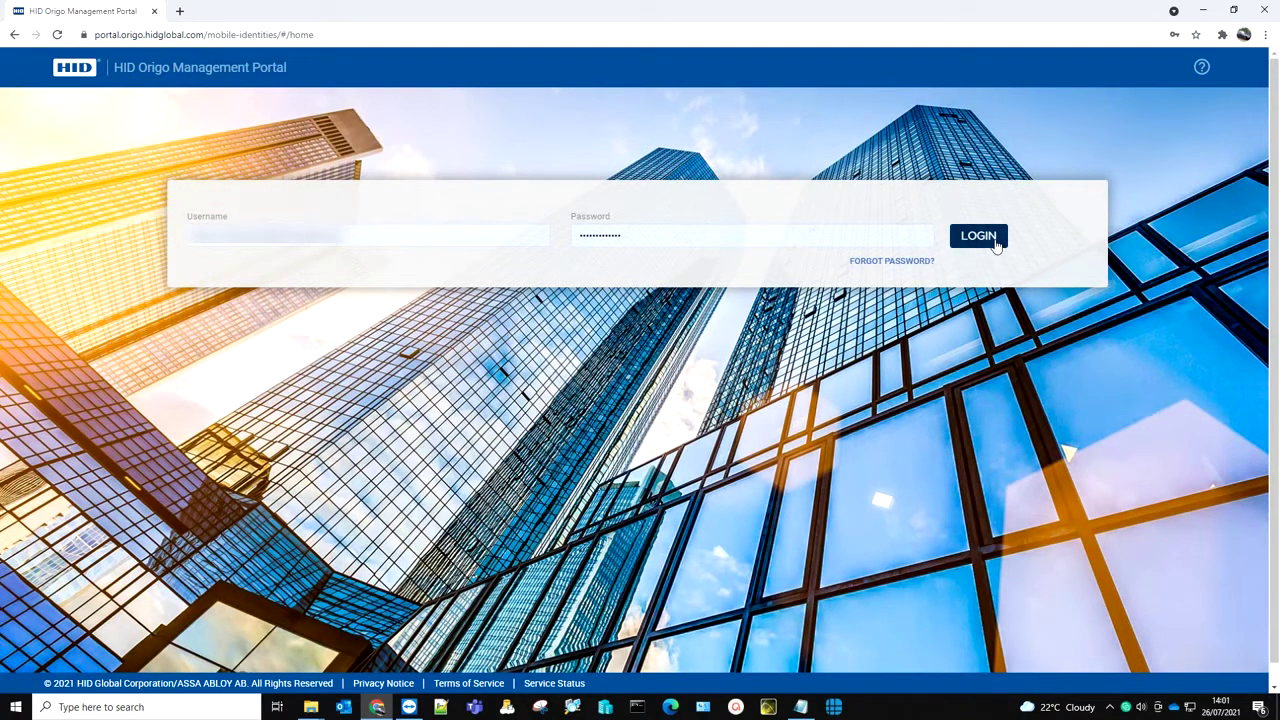
- Sign in to HID Origo, go to Organization Administration and scroll to System Accounts
left_click(996, 246)
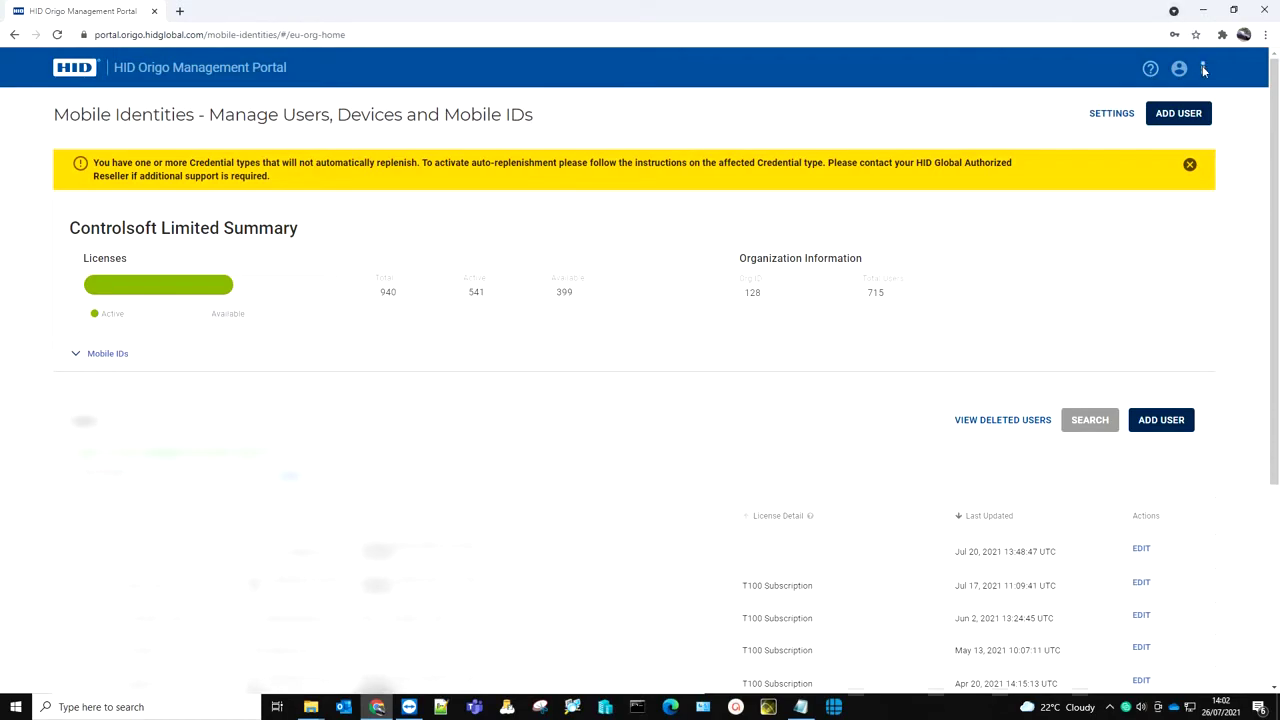
left_click(1203, 66)
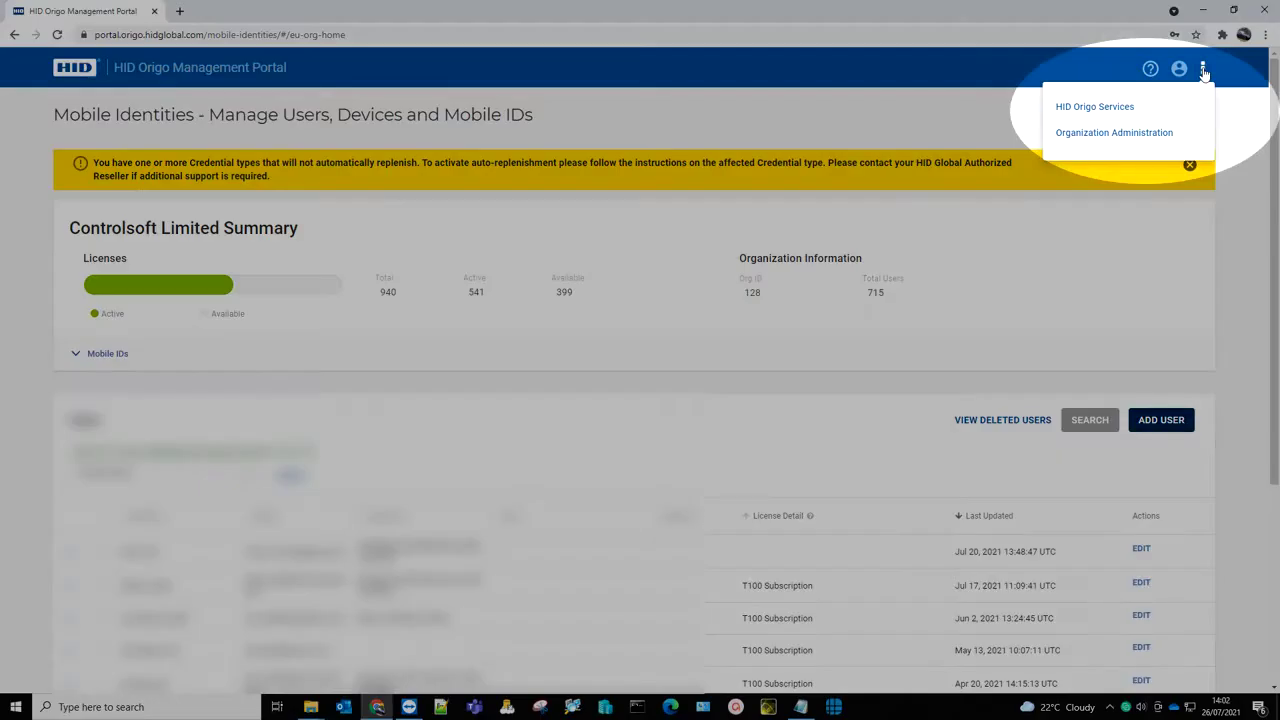
left_click(1133, 136)
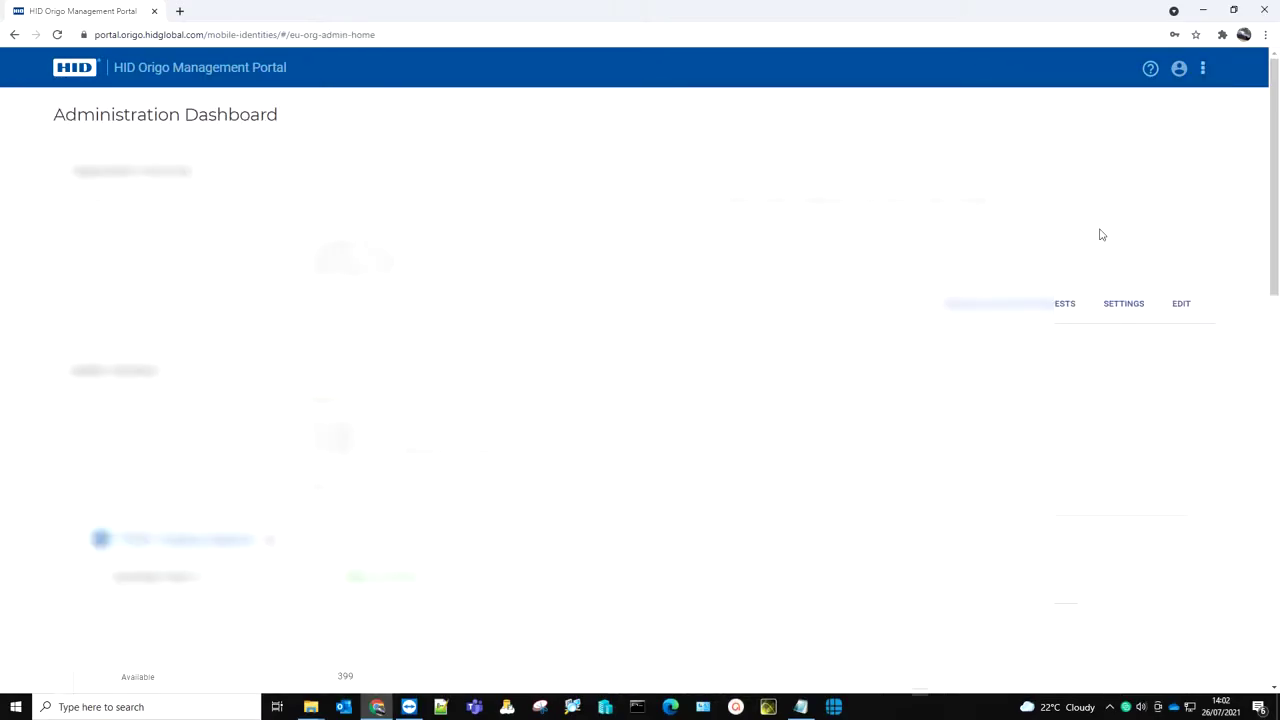
scroll(1095, 260, "down", 5)
scroll(1087, 280, "down", 5)
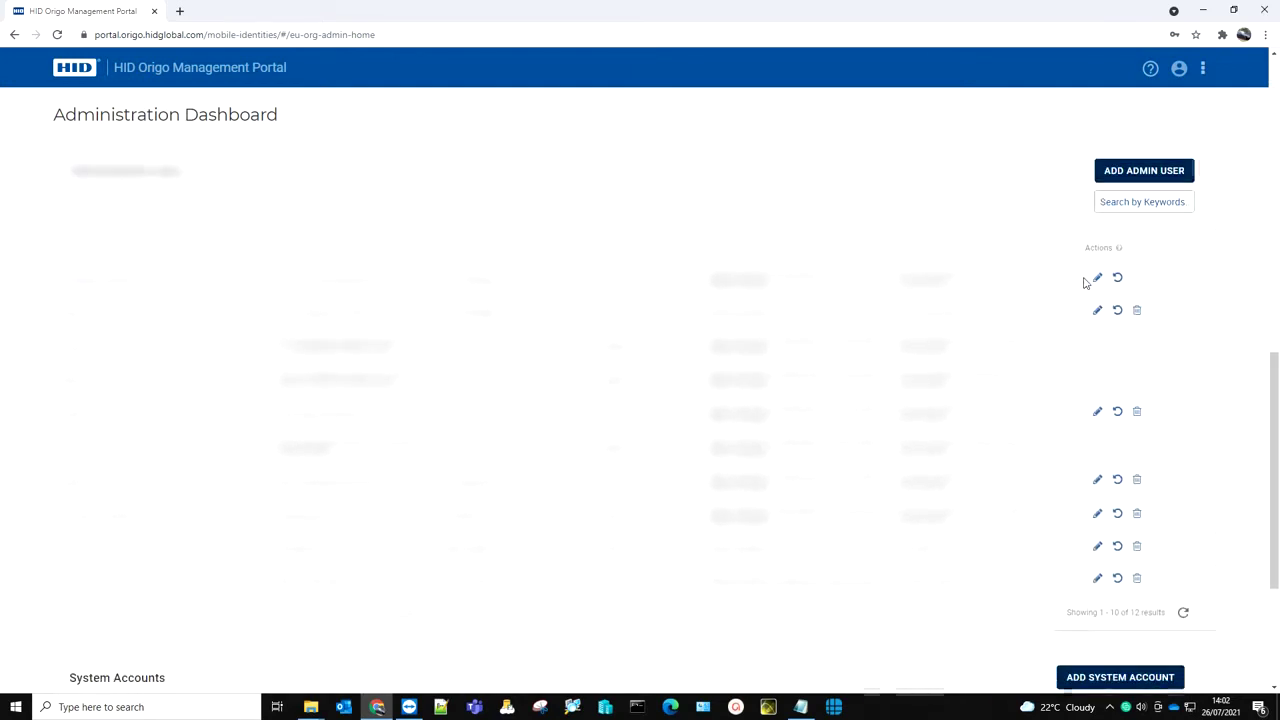
scroll(1087, 282, "down", 2)
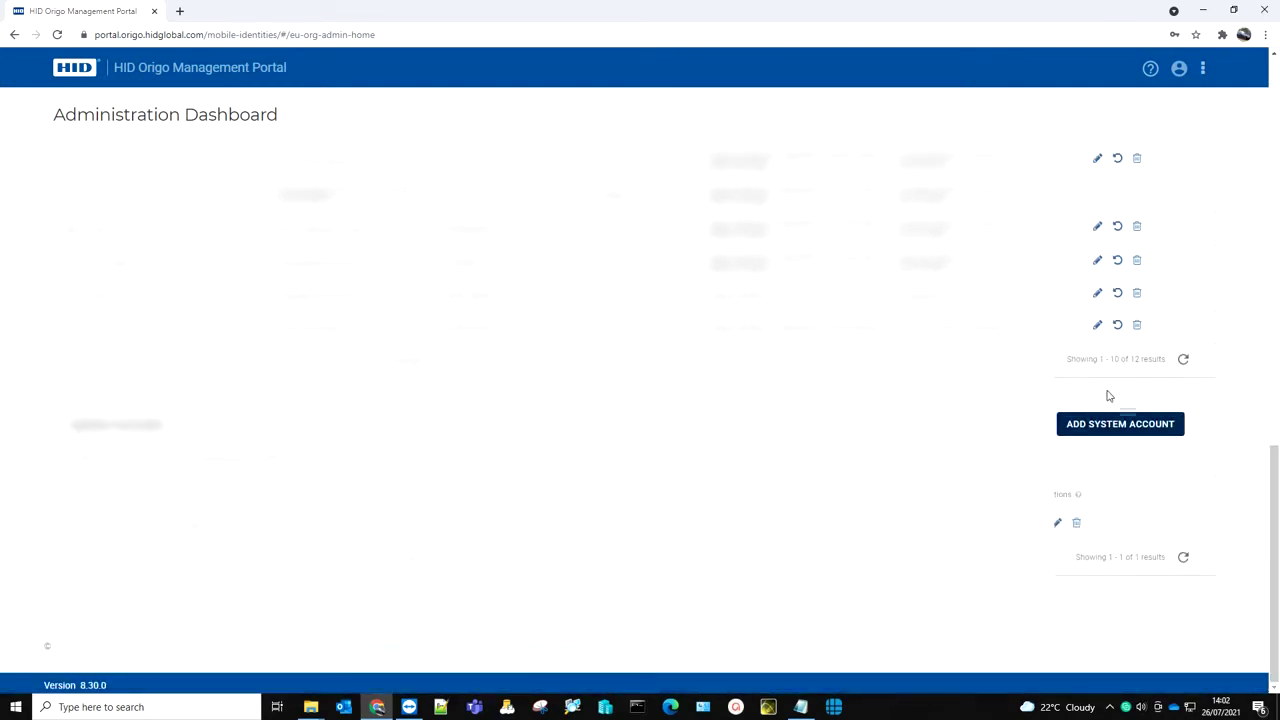
- Start a new system account and paste its Client ID into Notepad
left_click(1115, 430)
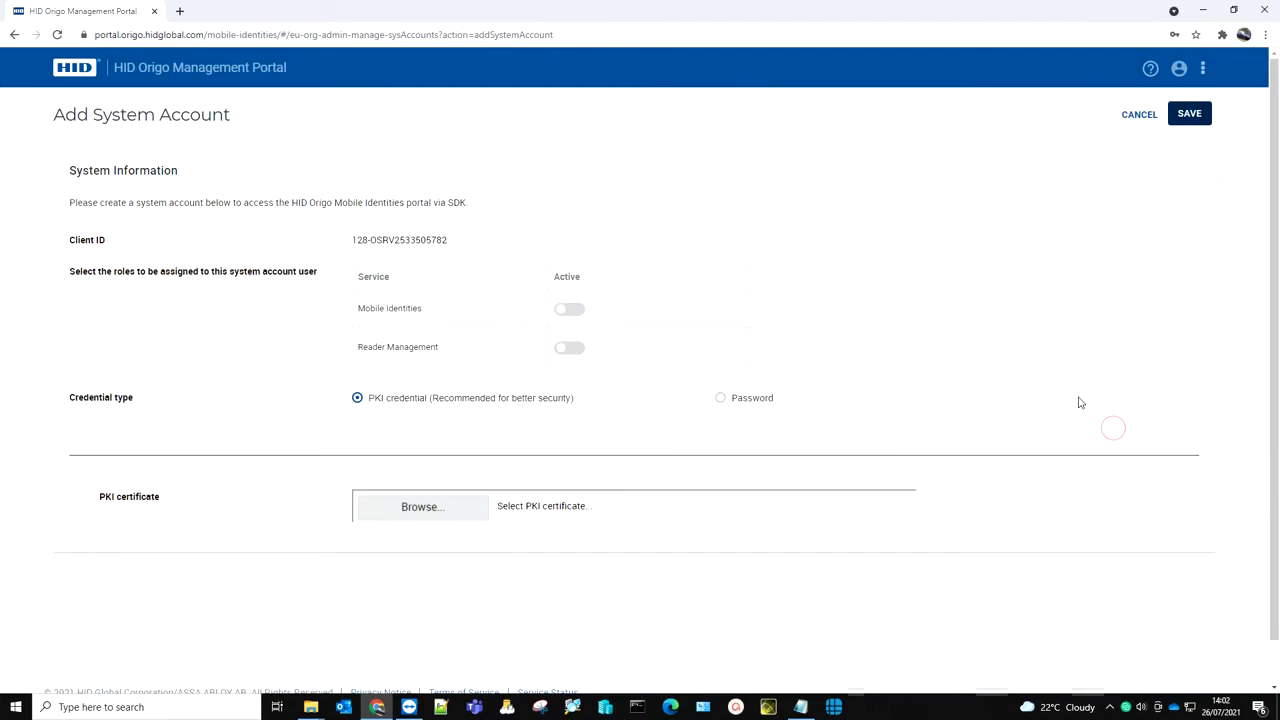
left_click_drag(449, 240, 346, 240)
key("ctrl+c")
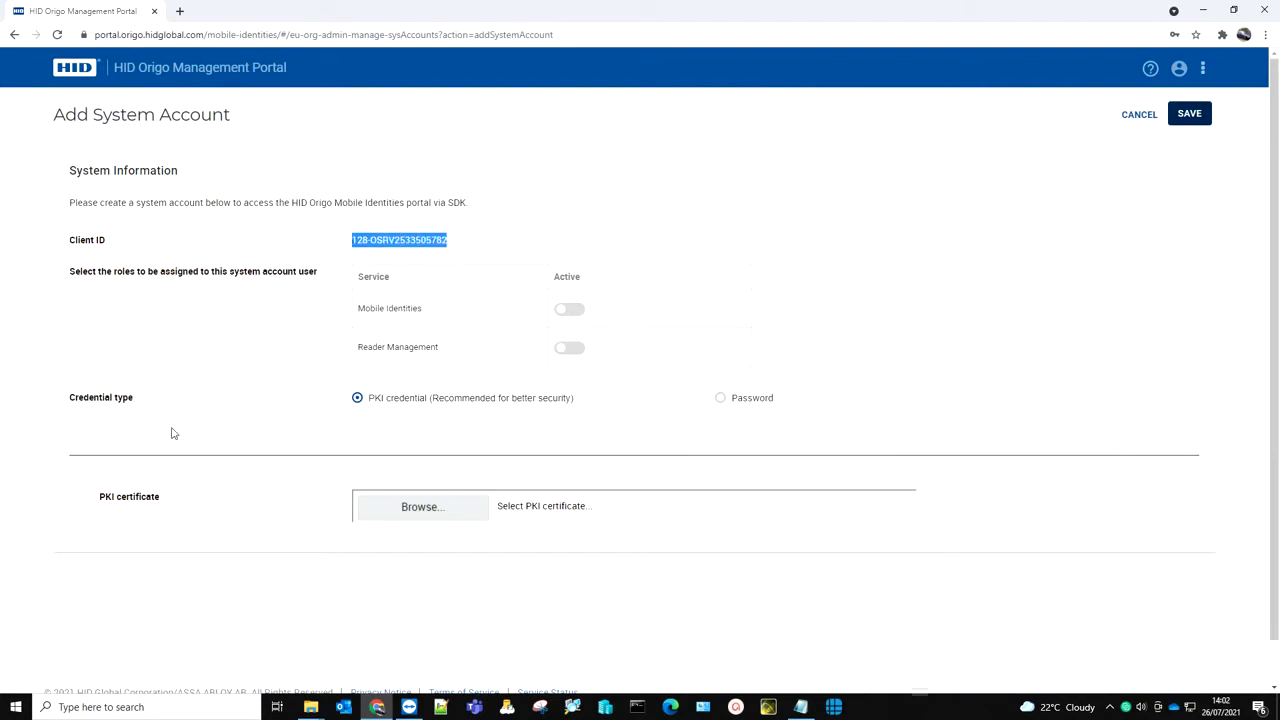
key("super")
type("not")
key("Return")
key("ctrl+v")
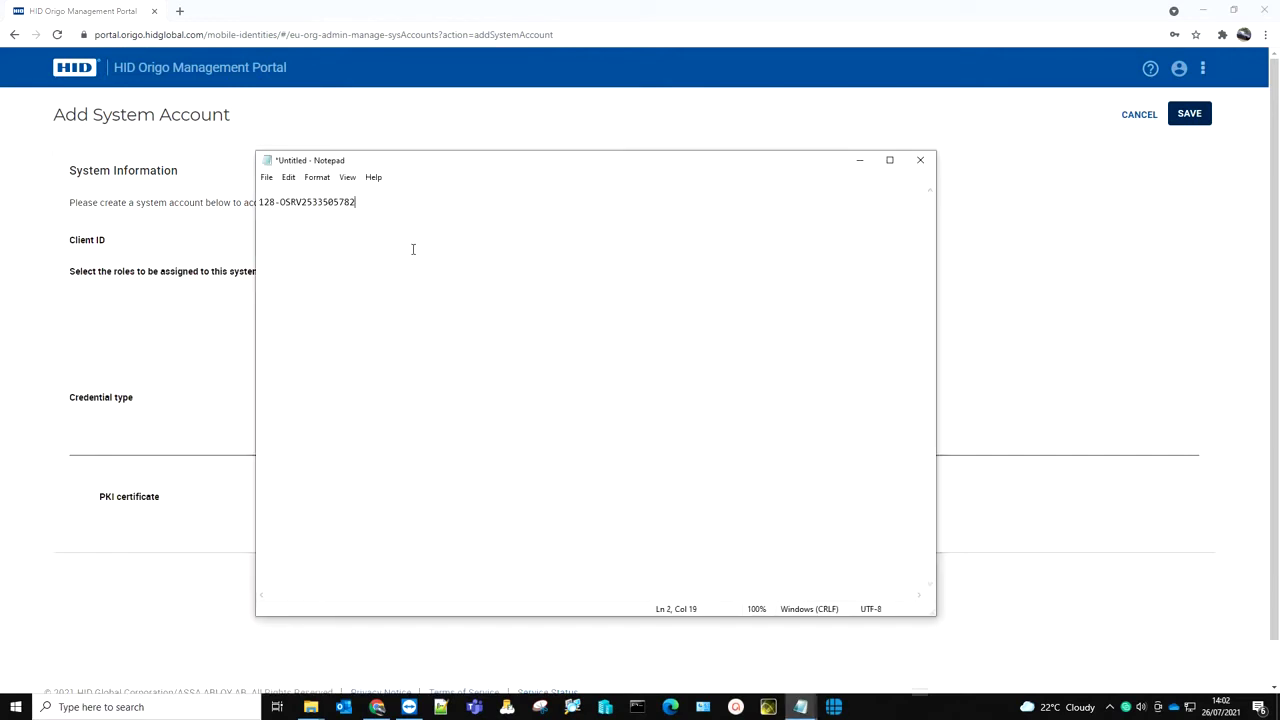
- Give the system account the Mobile Identities role with password authentication, and save it
left_click(972, 264)
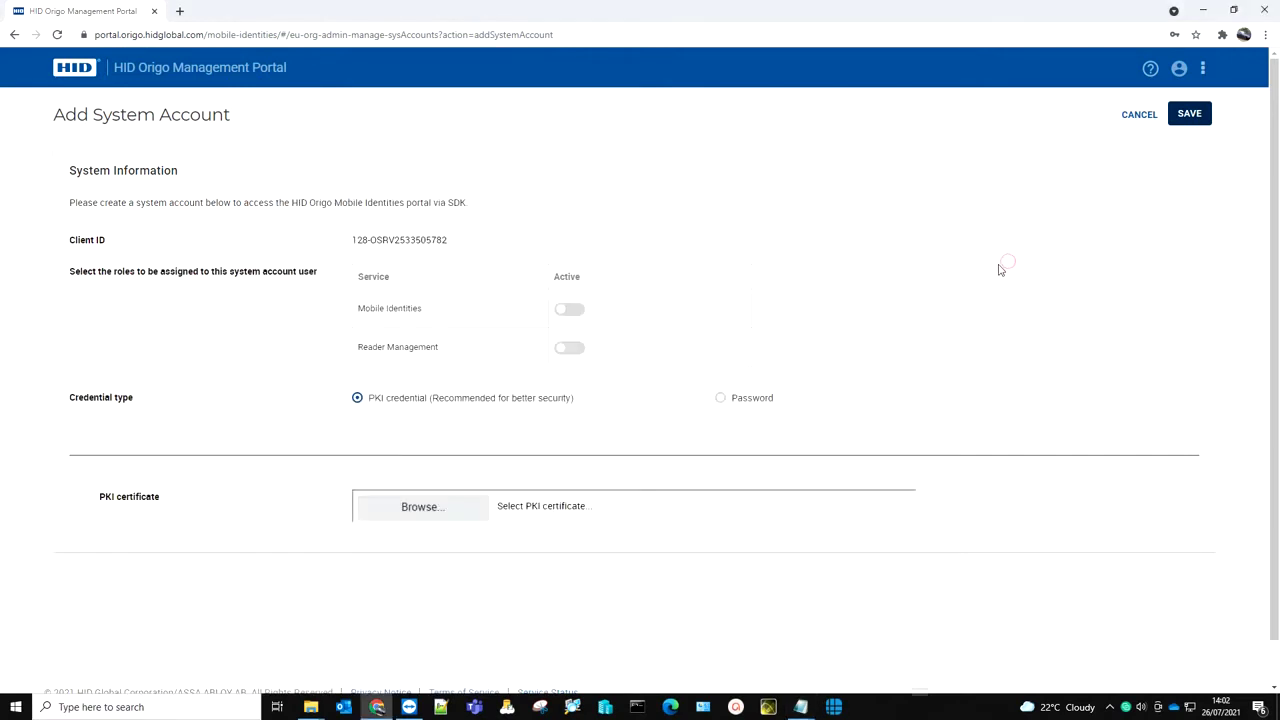
left_click(565, 313)
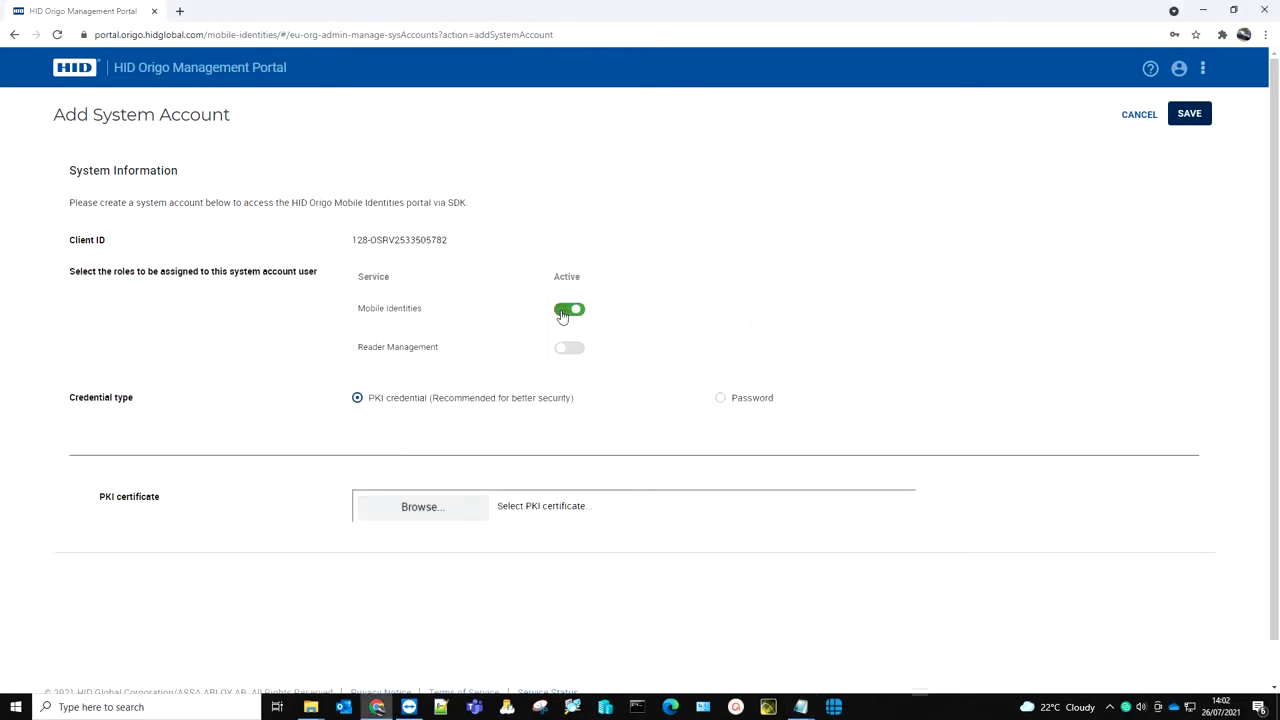
left_click(719, 399)
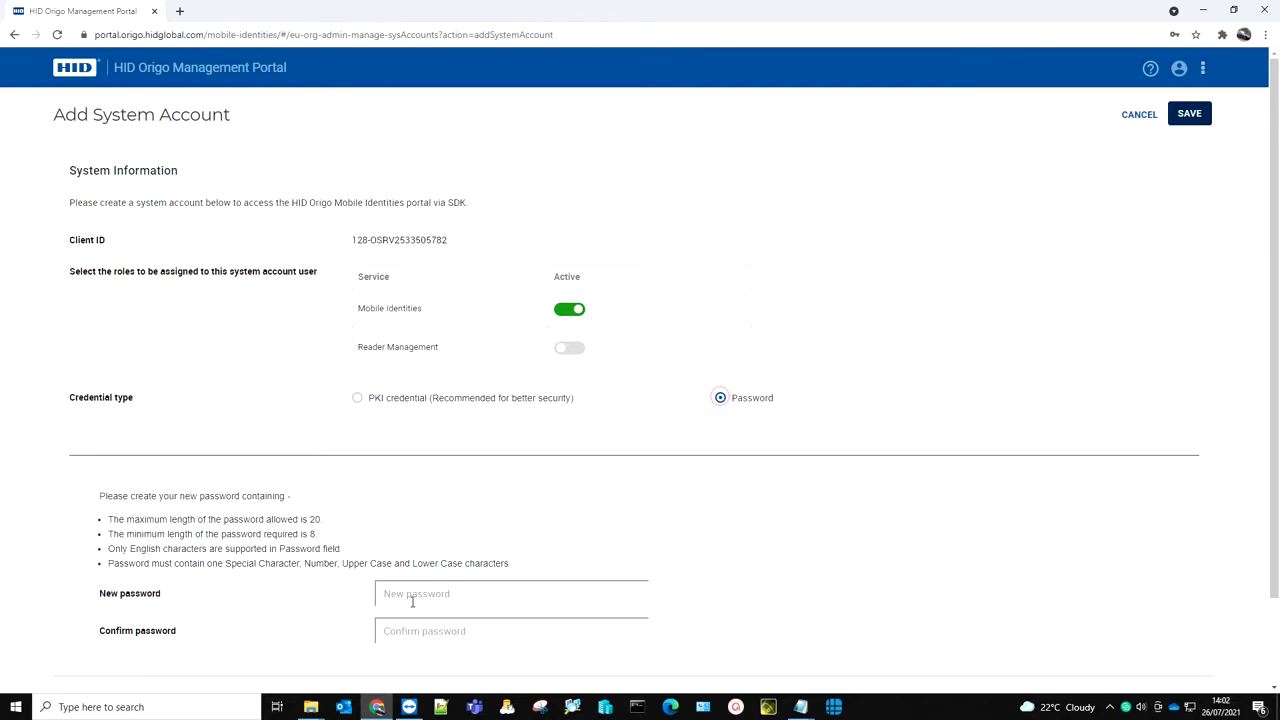
scroll(694, 578, "down", 1)
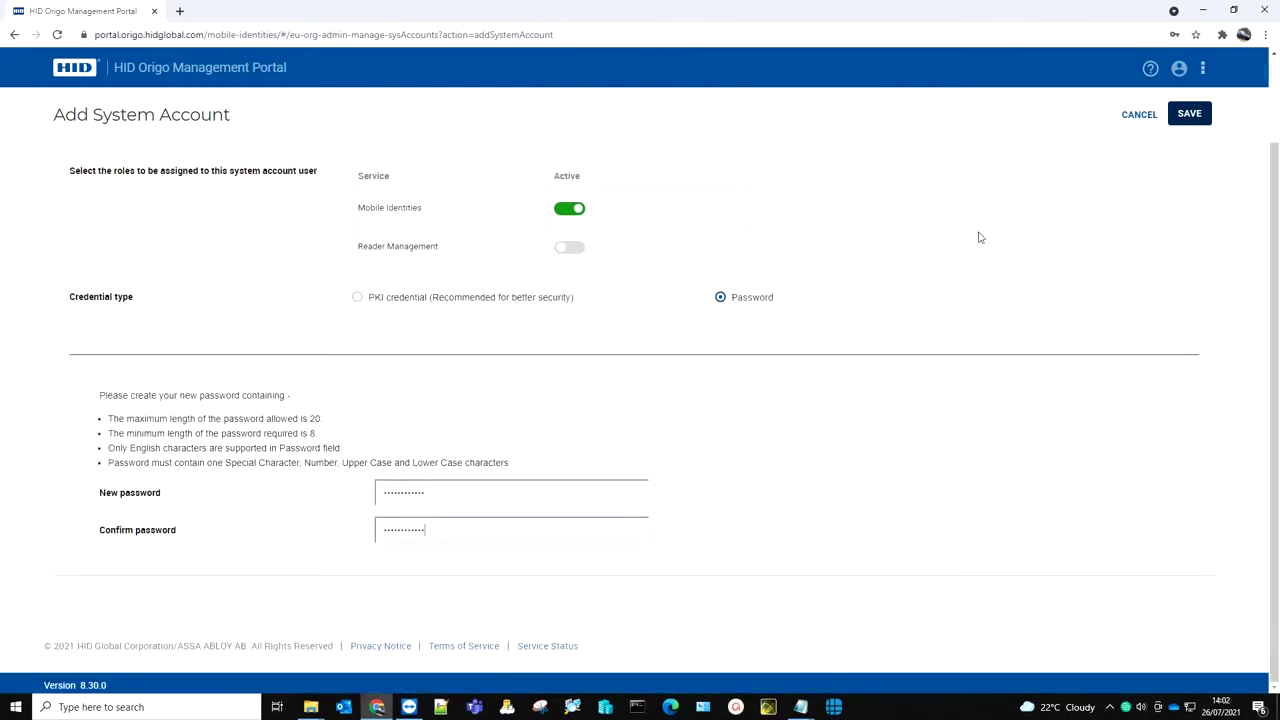
left_click(1181, 124)
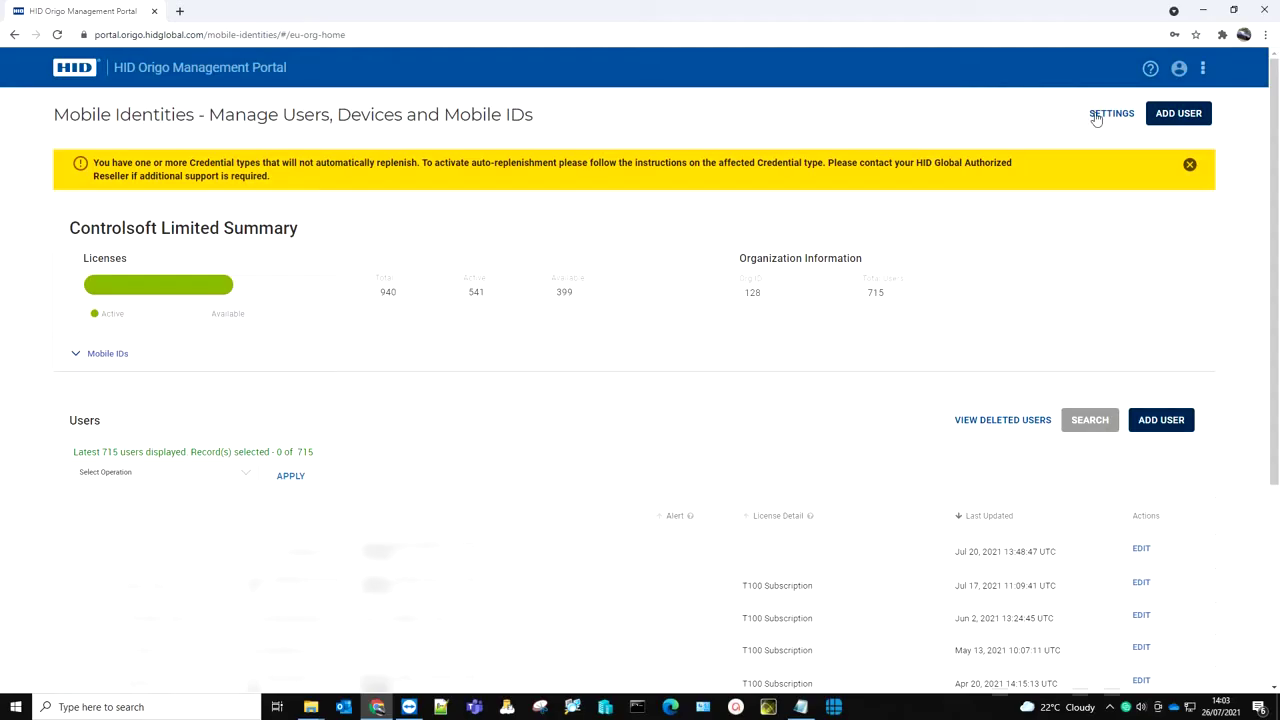
- Under Settings > Mobile ID Settings, set Controlsoft 26 bit as default and save
left_click(1096, 116)
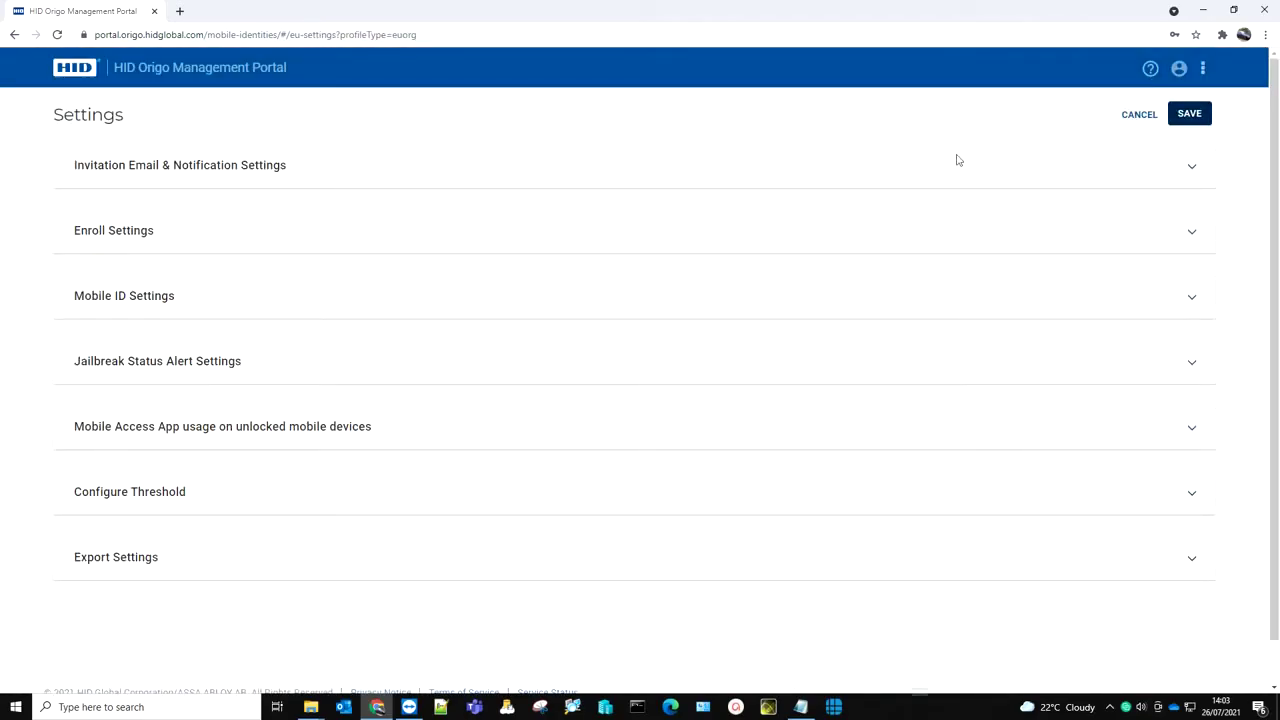
left_click(718, 294)
left_click(1191, 303)
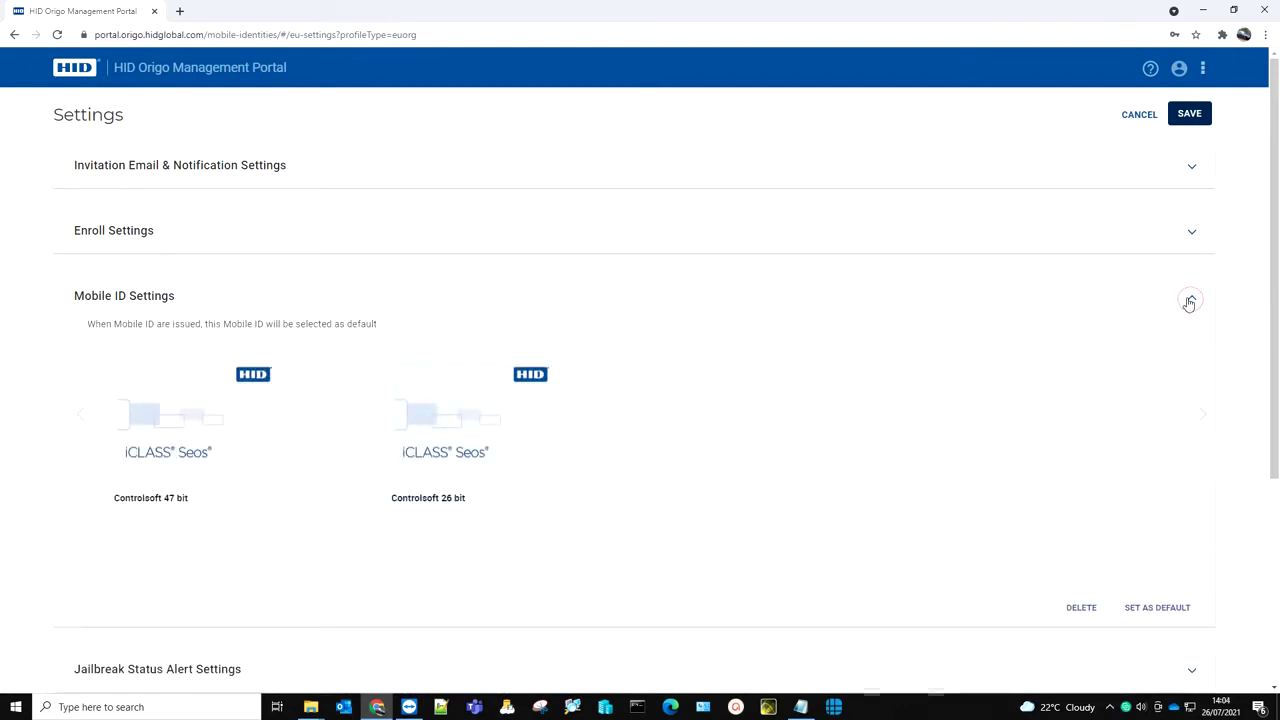
left_click(507, 433)
left_click(508, 434)
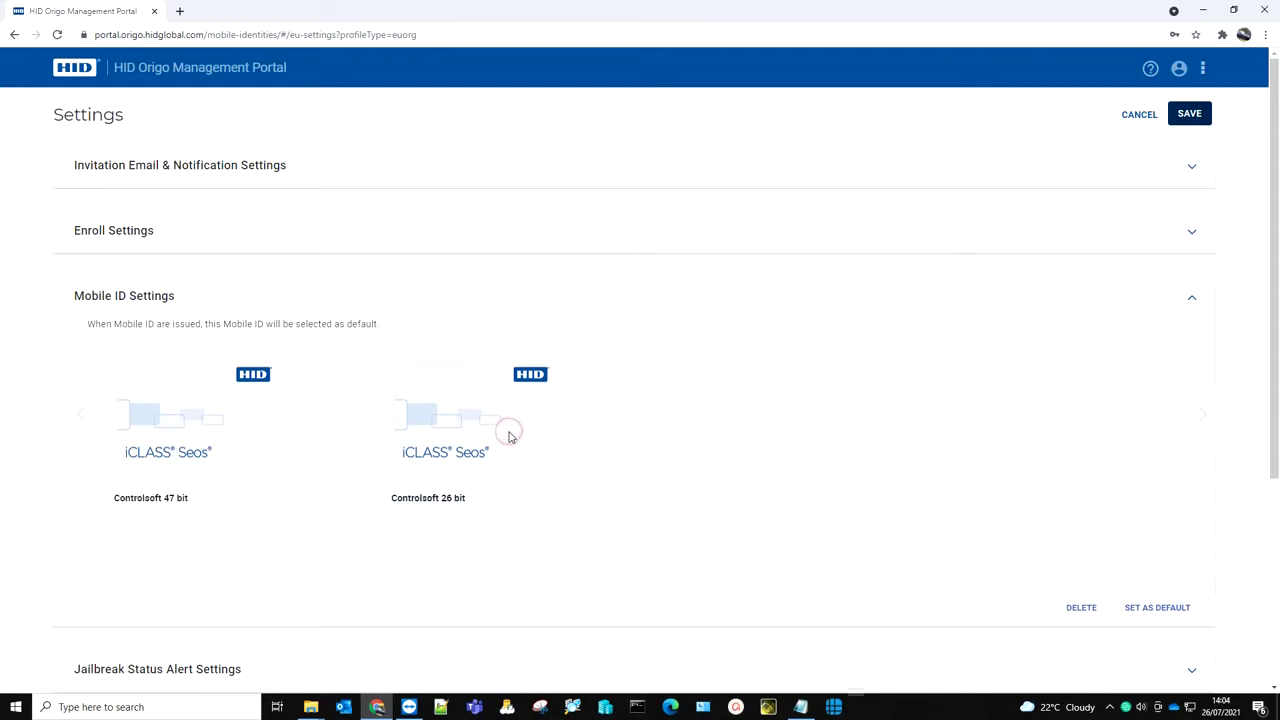
left_click(1165, 607)
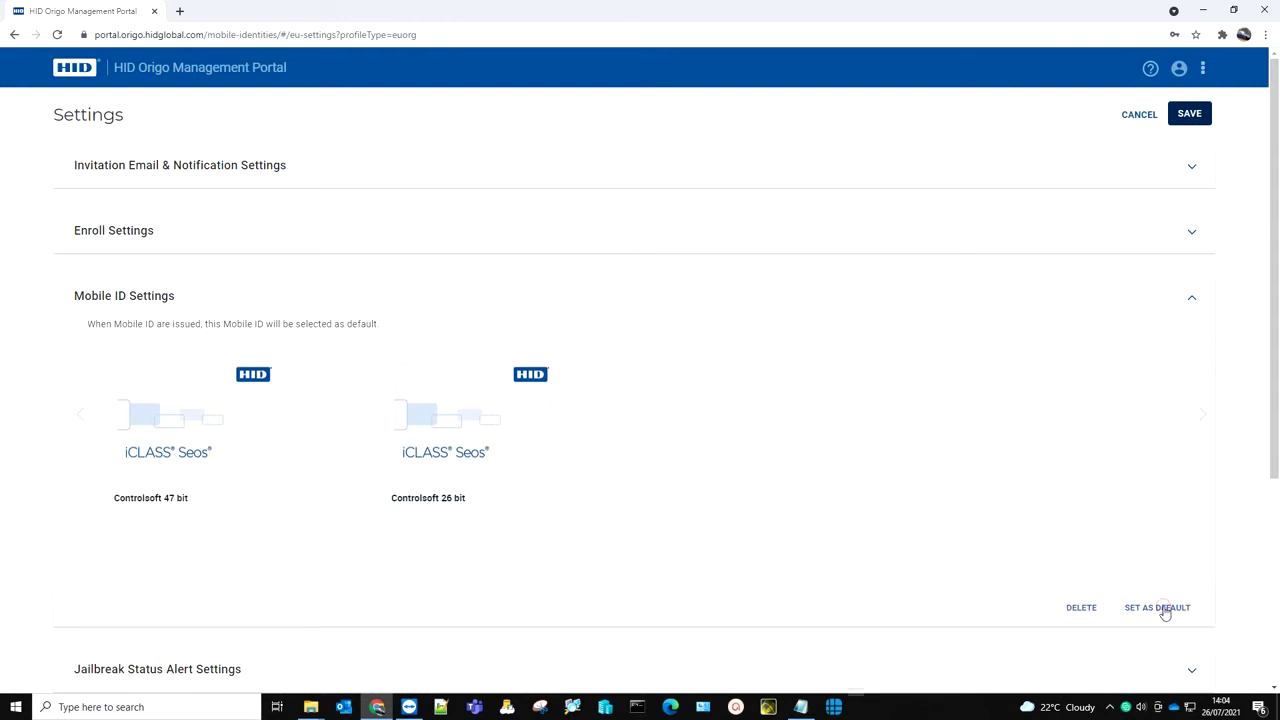
left_click(1192, 114)
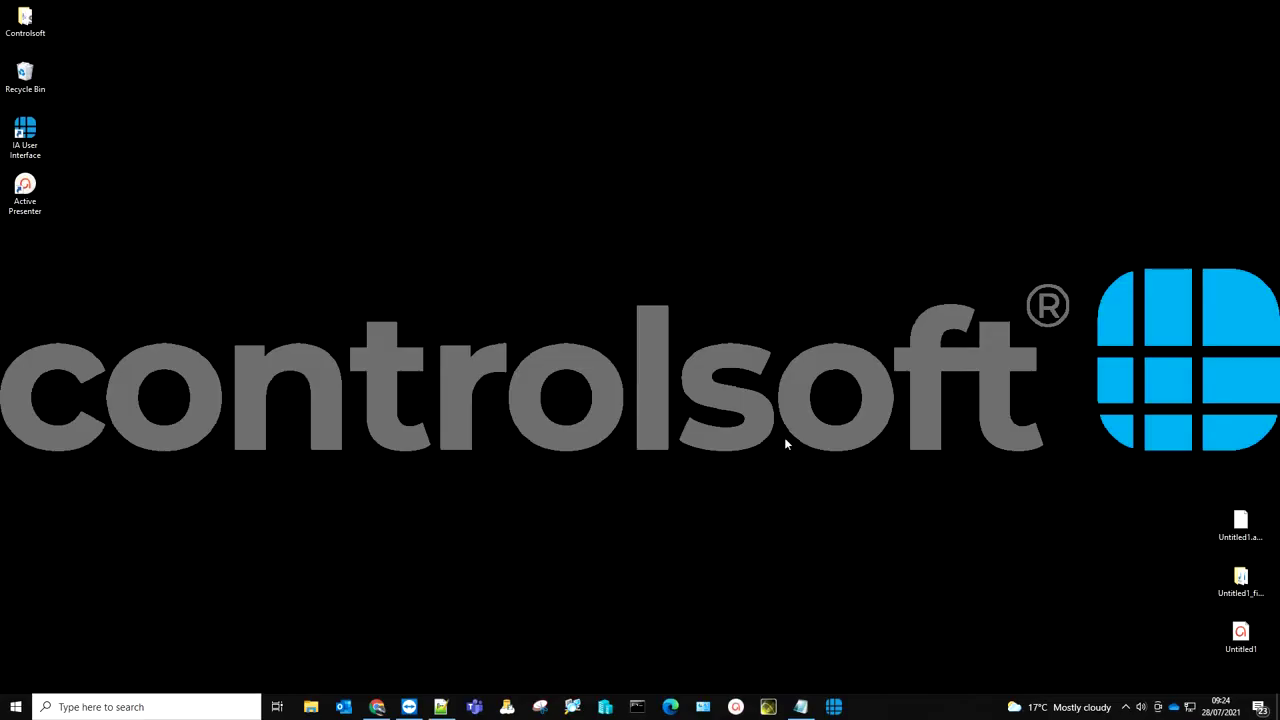
- Launch Controlsoft Identity Access and choose Configuration from the Setup ribbon
left_click(834, 707)
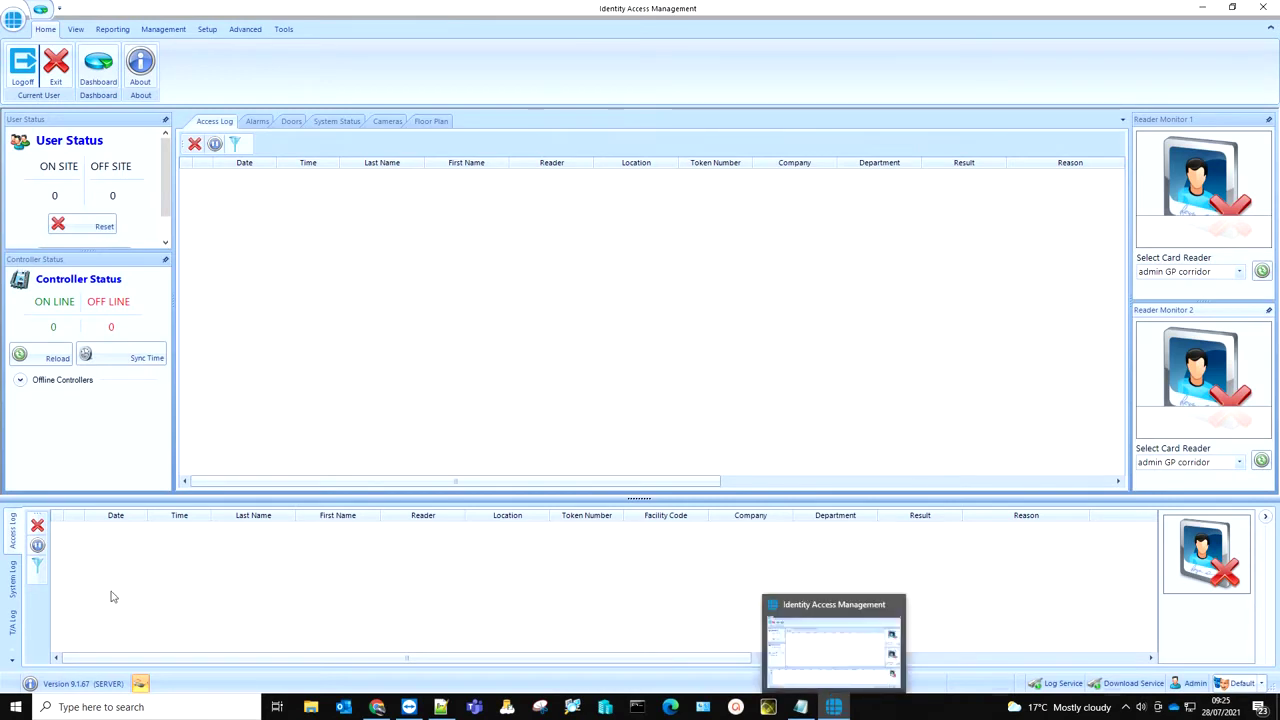
left_click(16, 707)
type("ia con")
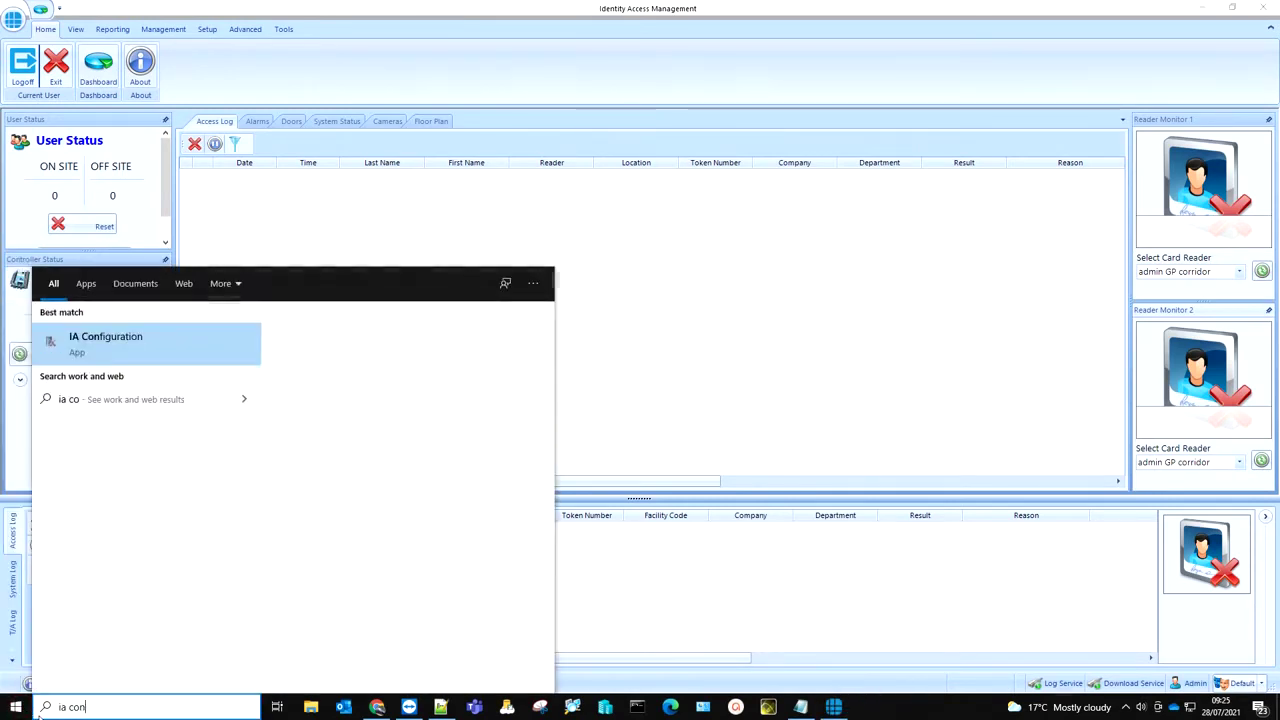
left_click(120, 357)
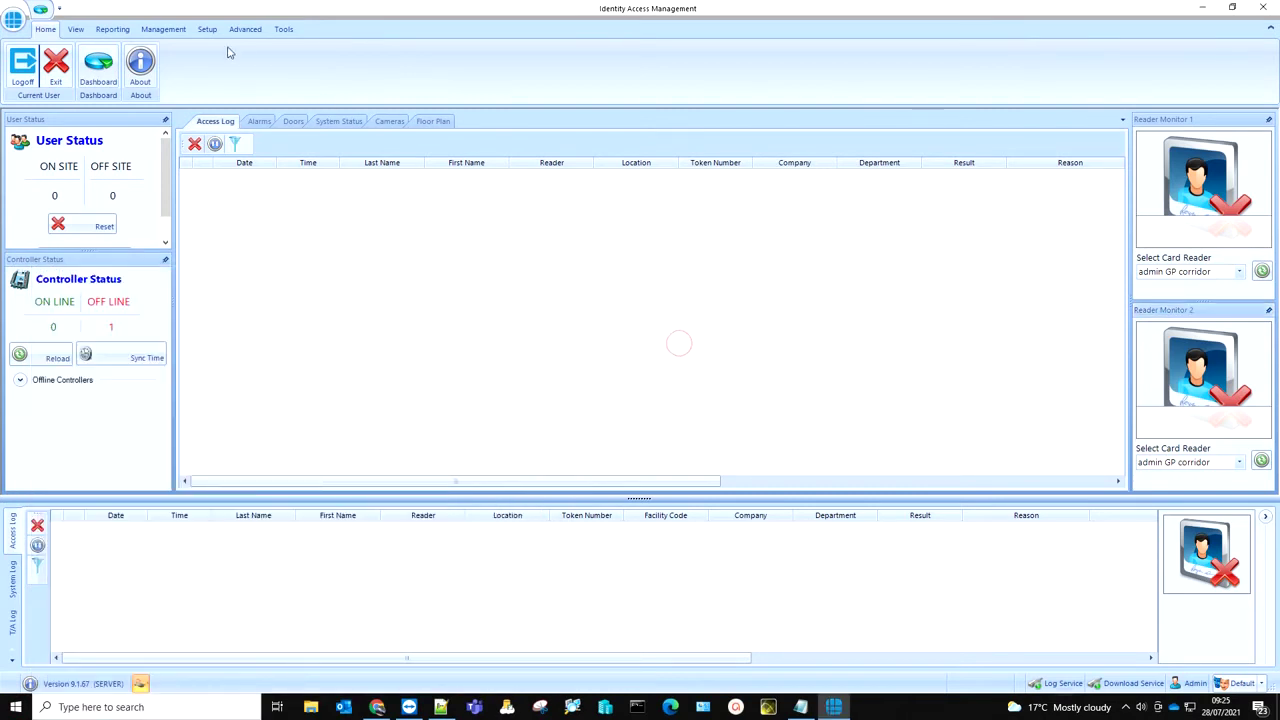
left_click(207, 29)
left_click(330, 70)
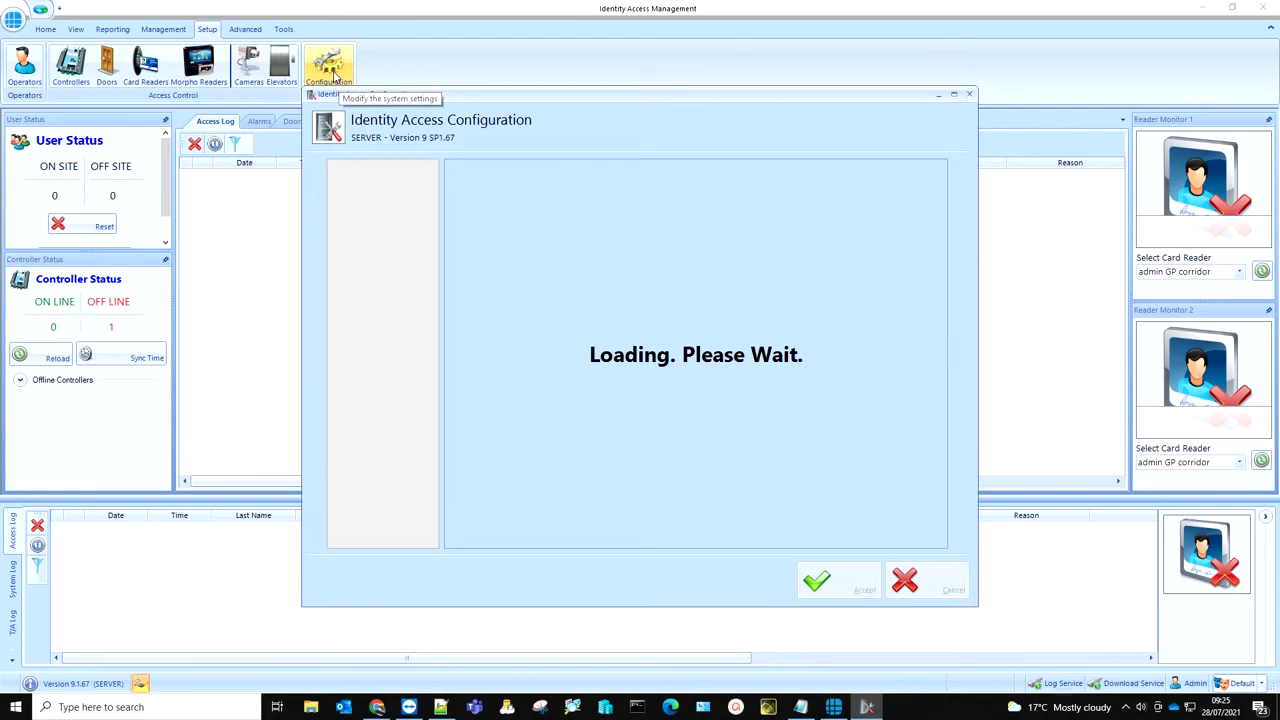
- Log on to Configuration as Admin with password admin
left_click(591, 320)
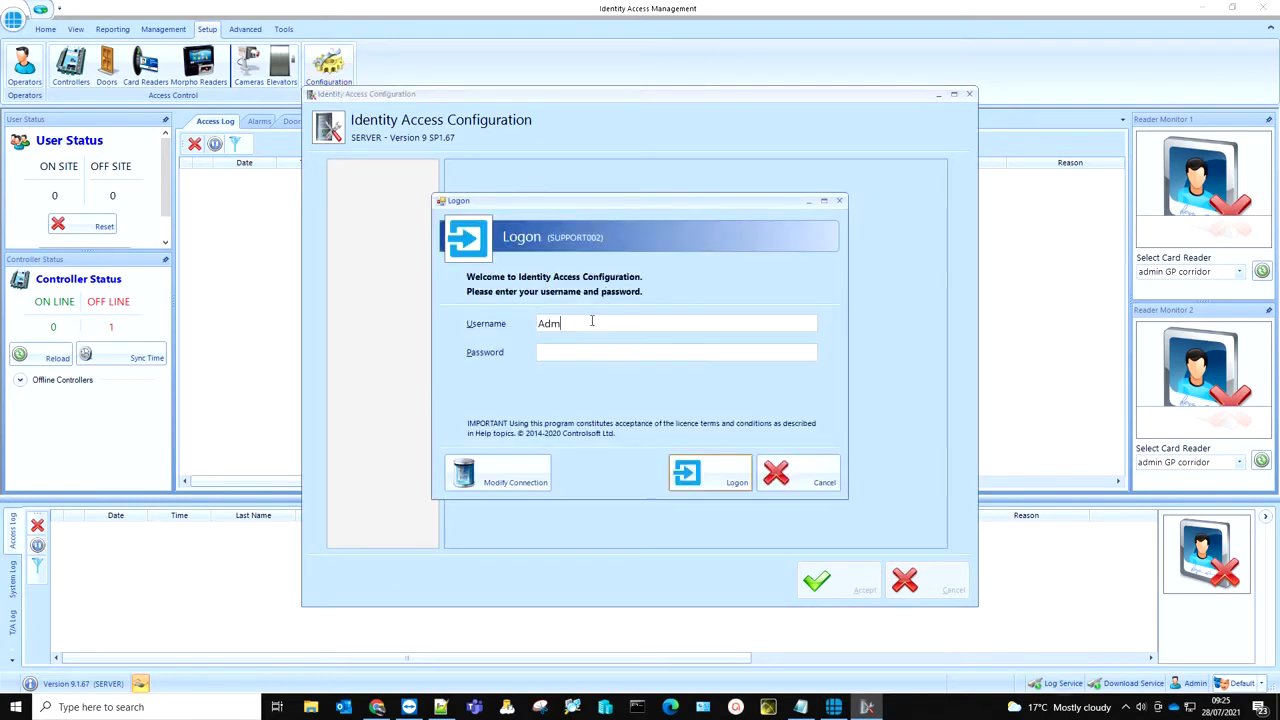
key("Tab")
key("Return")
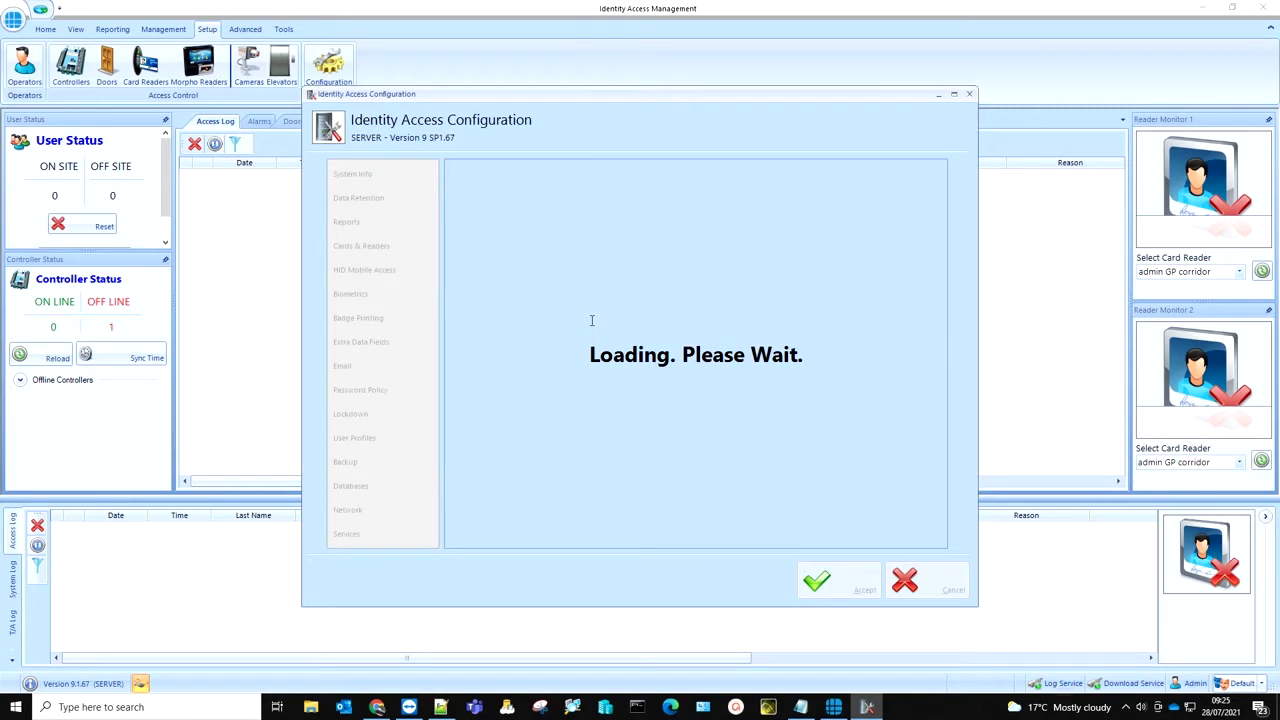
- In HID Mobile Access settings, enter Company ID 128 copied from Notepad
left_click(380, 272)
mouse_move(800, 707)
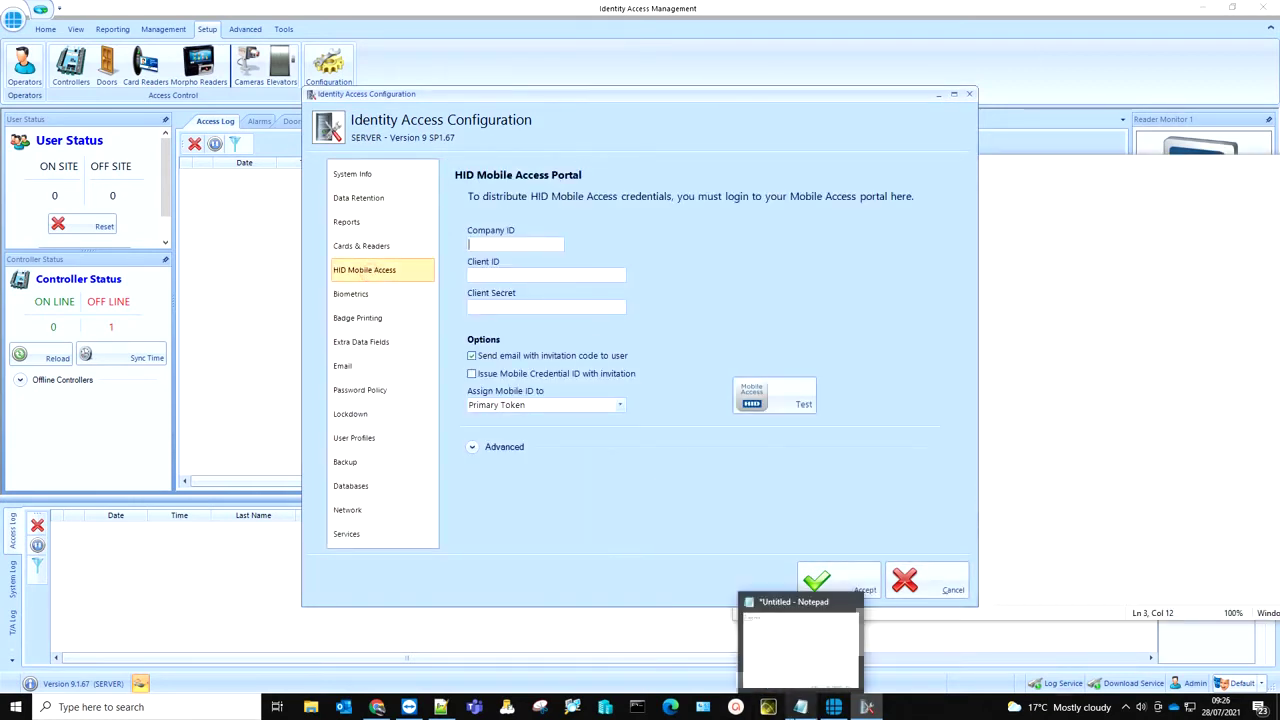
left_click(1122, 275)
left_click_drag(768, 193, 736, 194)
key("ctrl+c")
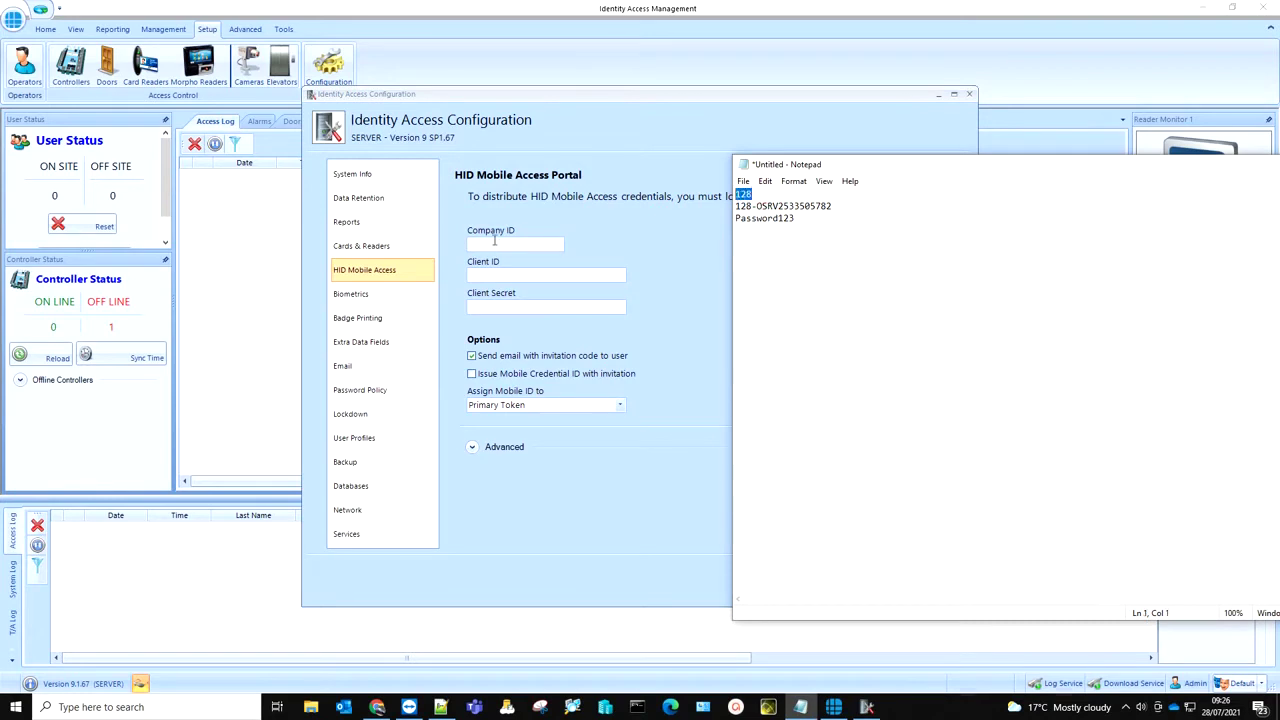
left_click(496, 244)
key("ctrl+v")
left_click(1000, 284)
left_click_drag(846, 205, 736, 206)
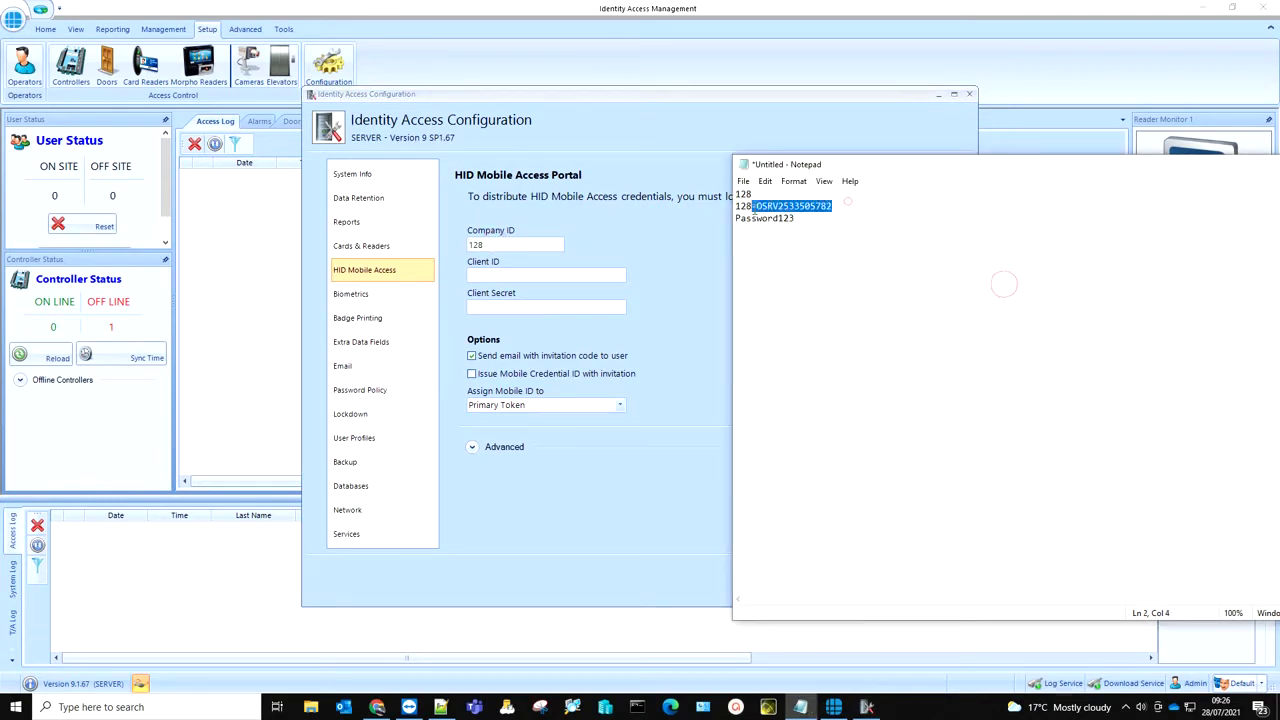
key("ctrl+c")
left_click(568, 275)
key("ctrl+v")
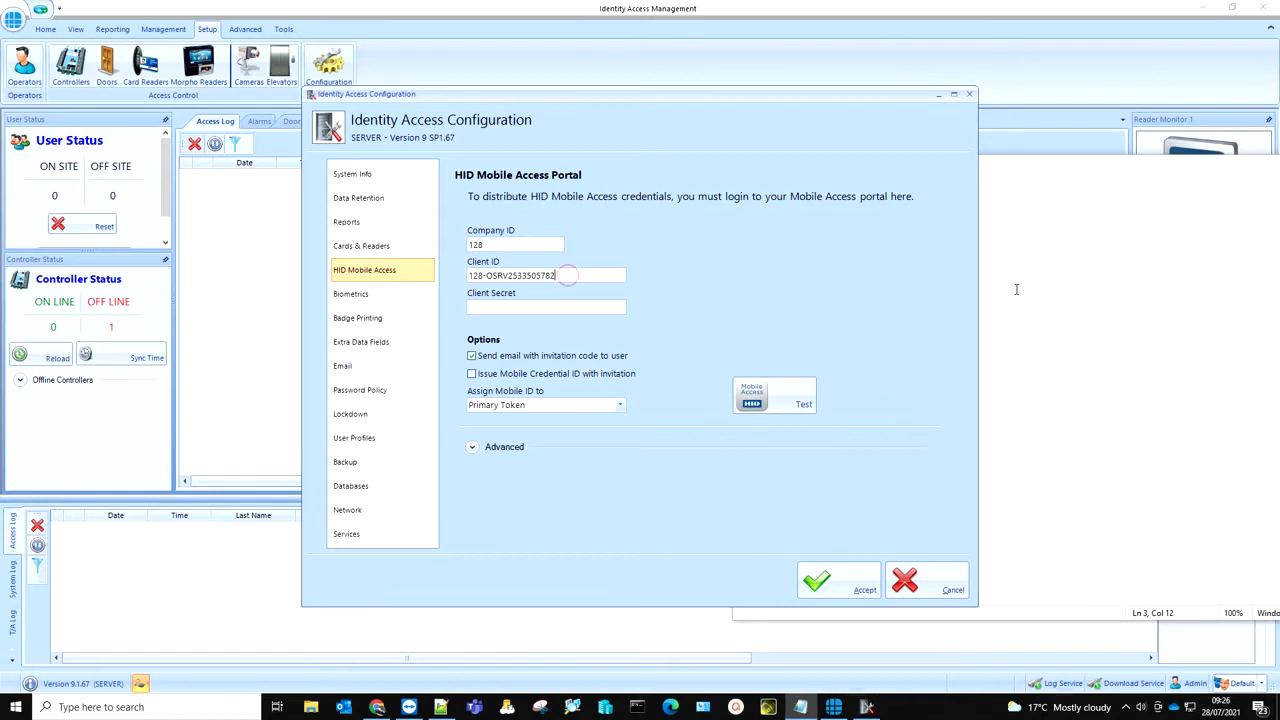
left_click(1015, 289)
left_click_drag(797, 218, 736, 218)
key("ctrl+c")
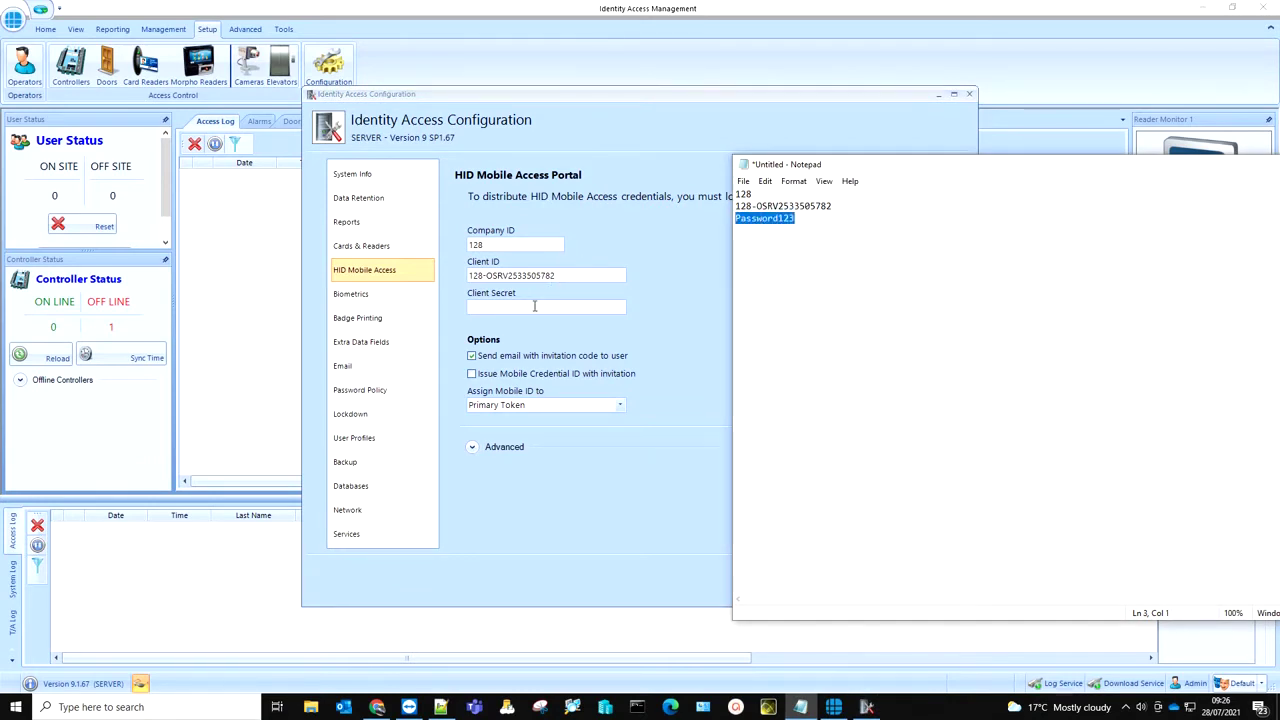
left_click(534, 307)
key("ctrl+v")
- Test the portal connection, keep mobile IDs on Primary Token, and accept the settings
left_click(767, 400)
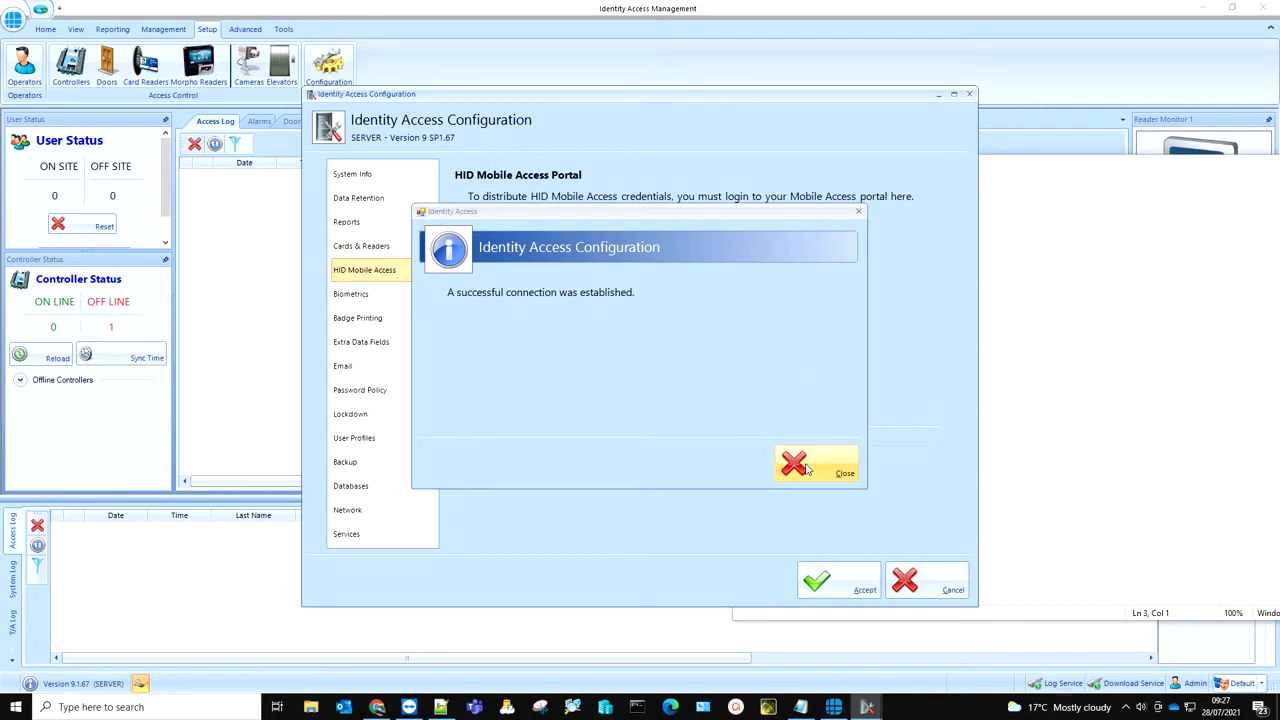
left_click(808, 470)
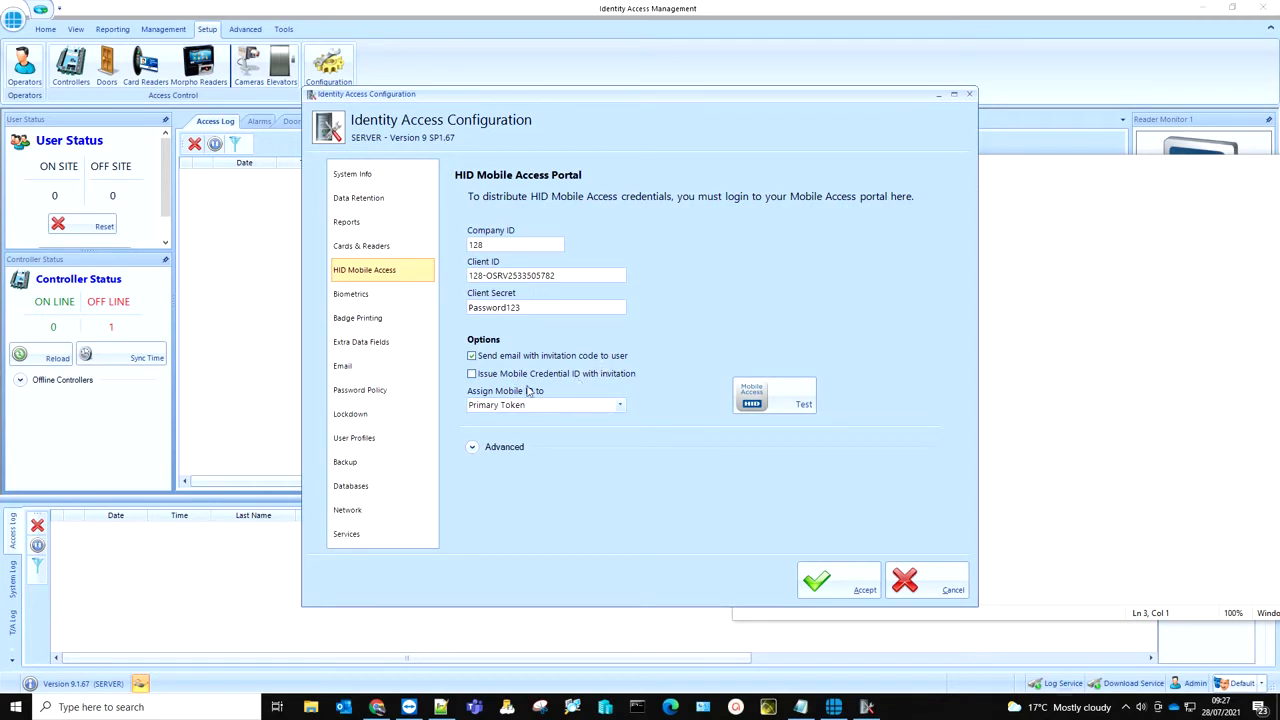
left_click(620, 405)
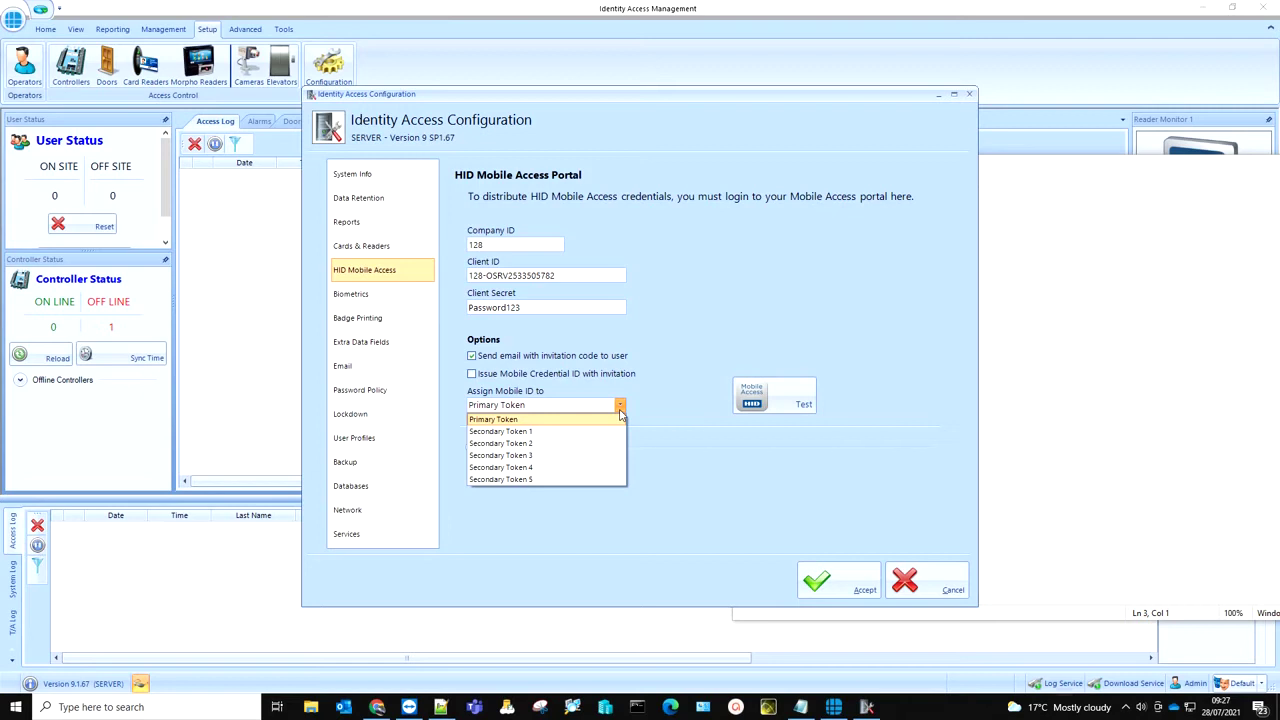
left_click(794, 534)
left_click(835, 585)
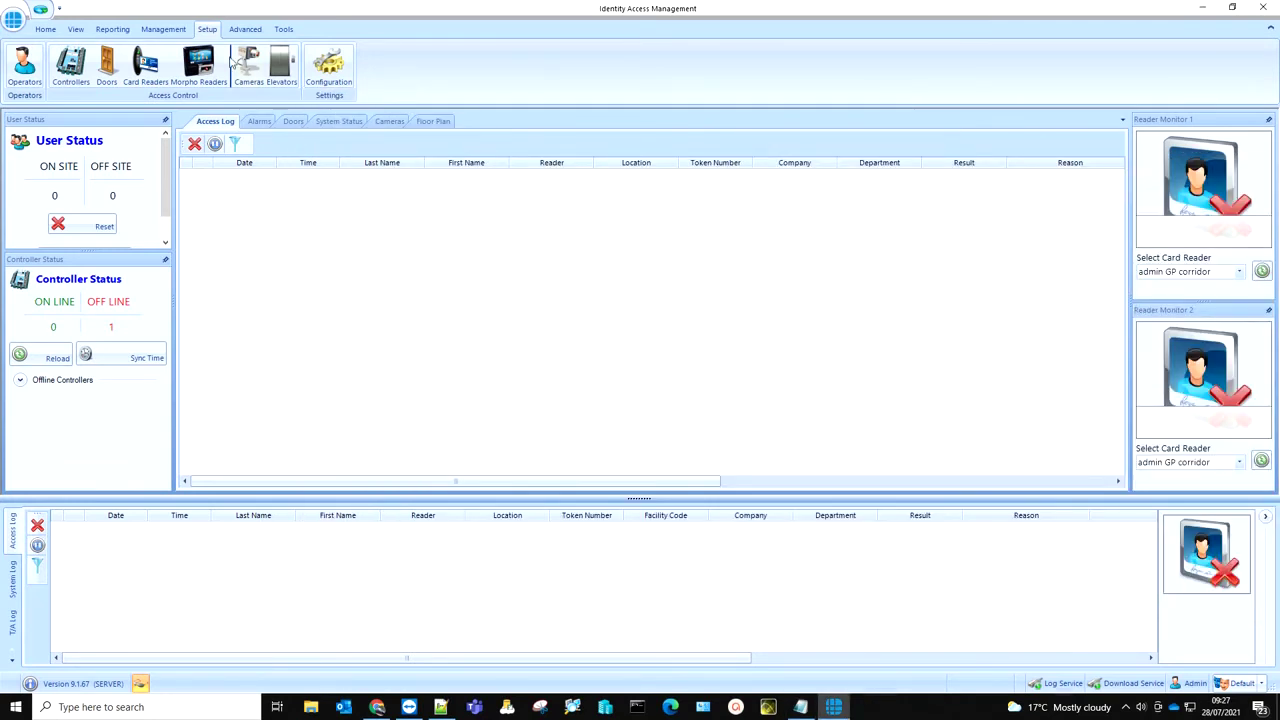
- Under Management > Employees, add employee Mobile User and tick the Full access group
left_click(170, 32)
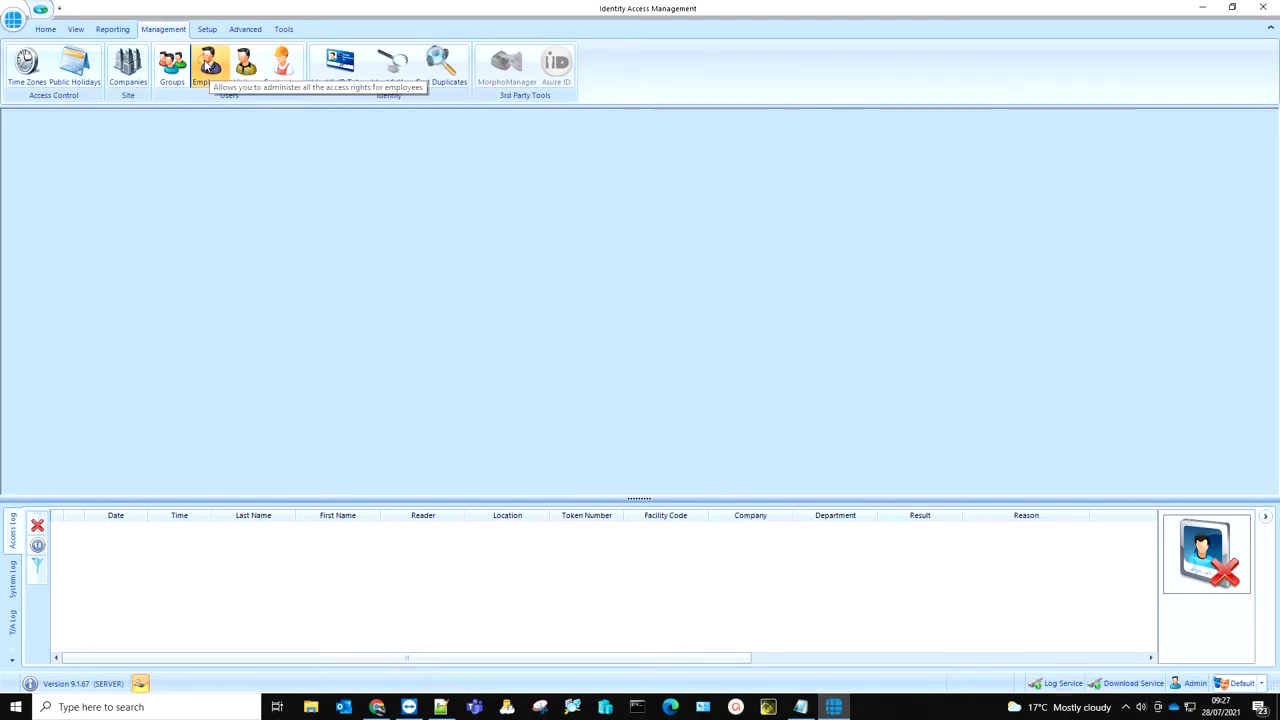
left_click(206, 65)
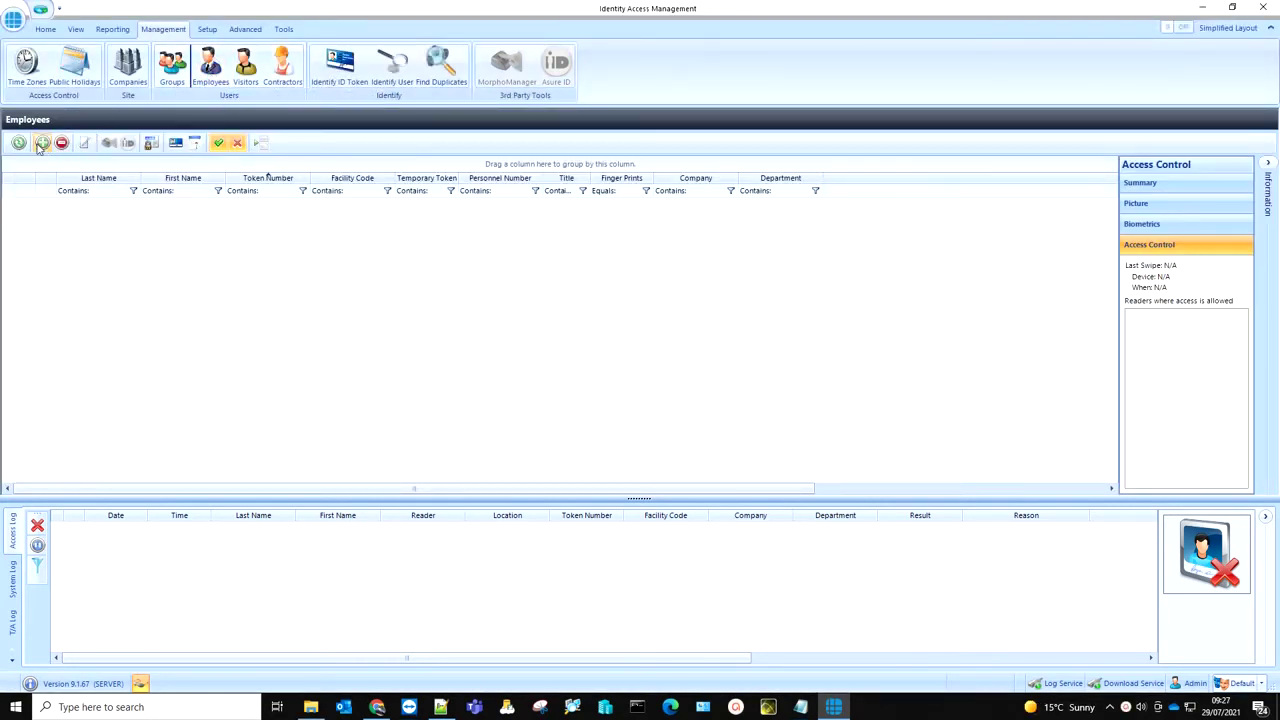
left_click(42, 143)
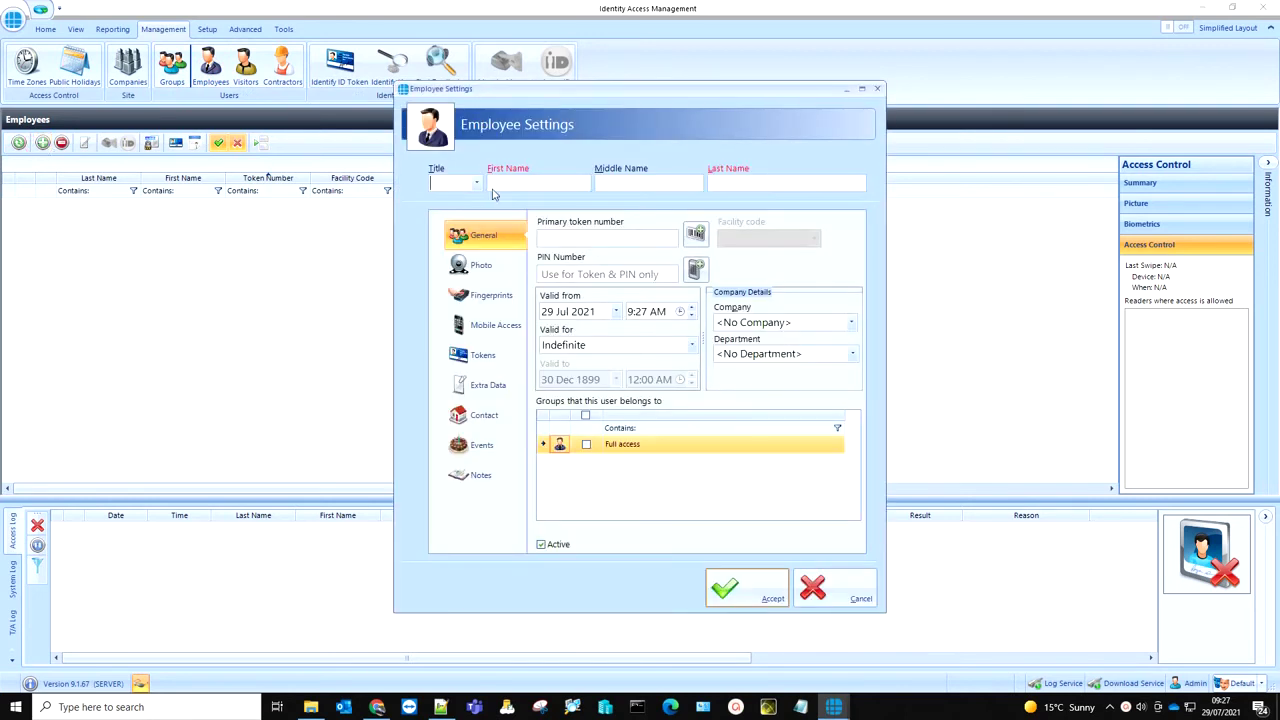
left_click(500, 184)
type("Mobile")
key("Tab")
key("Tab")
type("User")
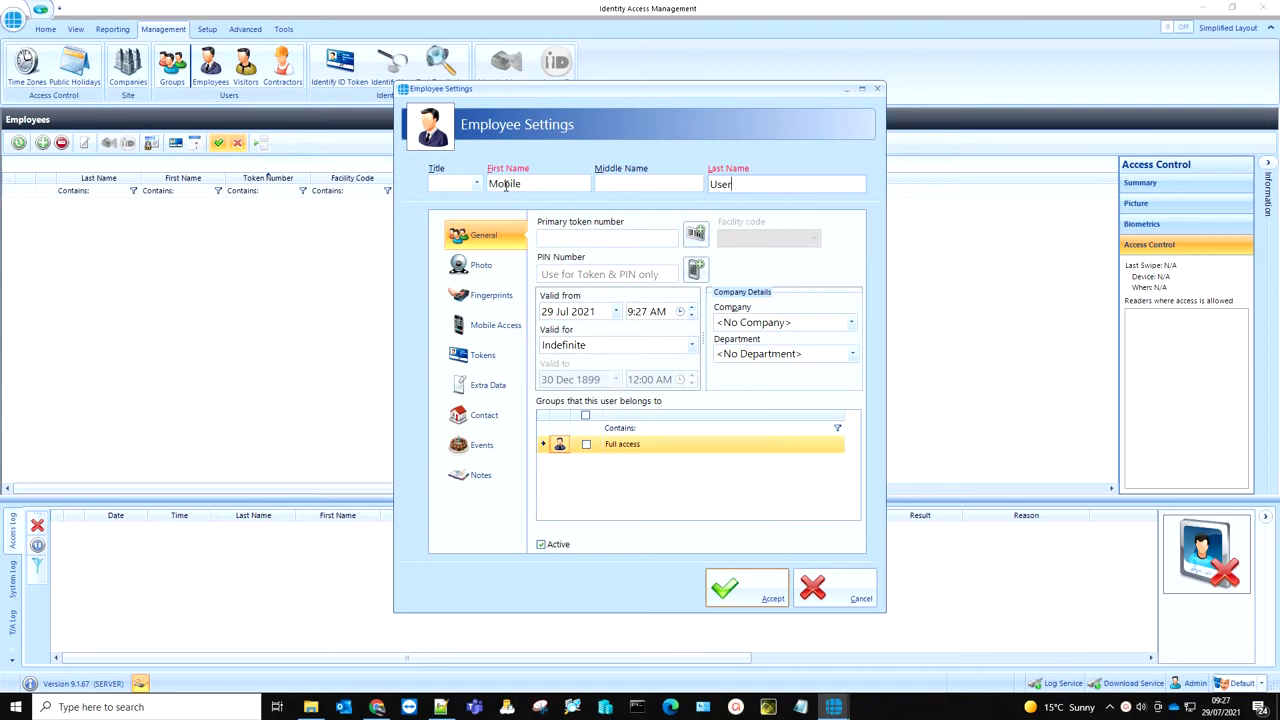
left_click(586, 444)
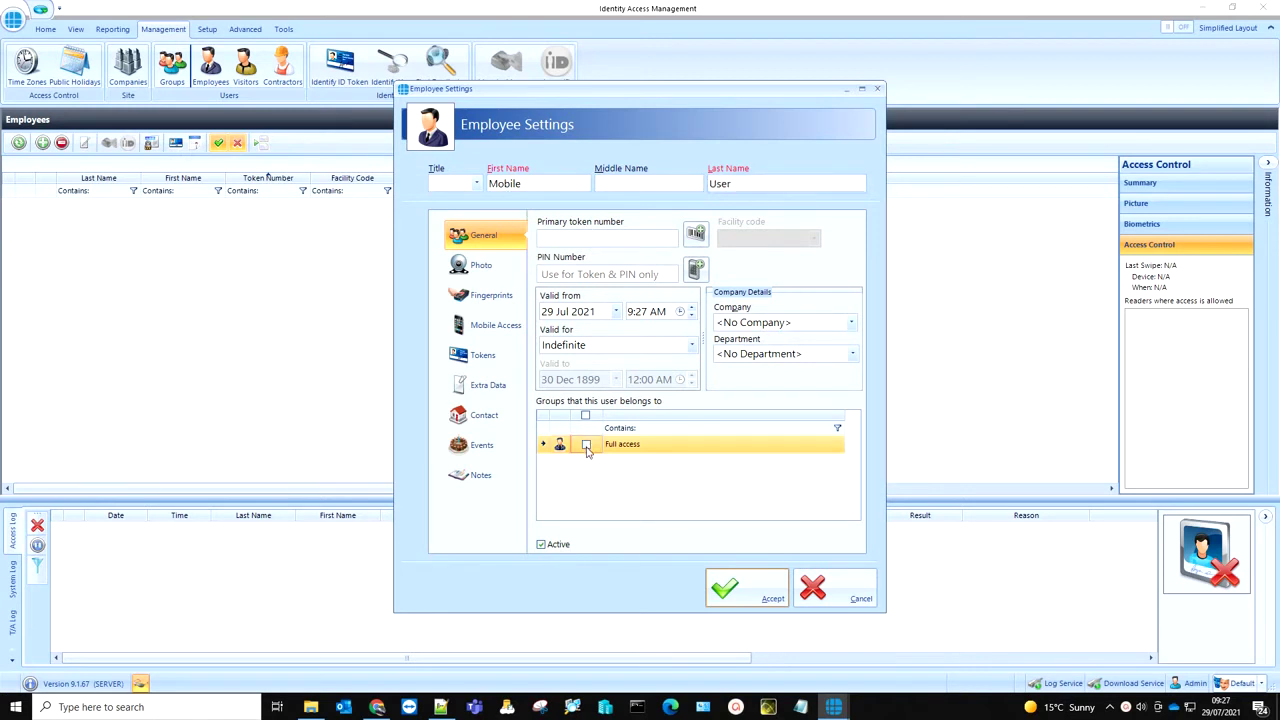
left_click(578, 238)
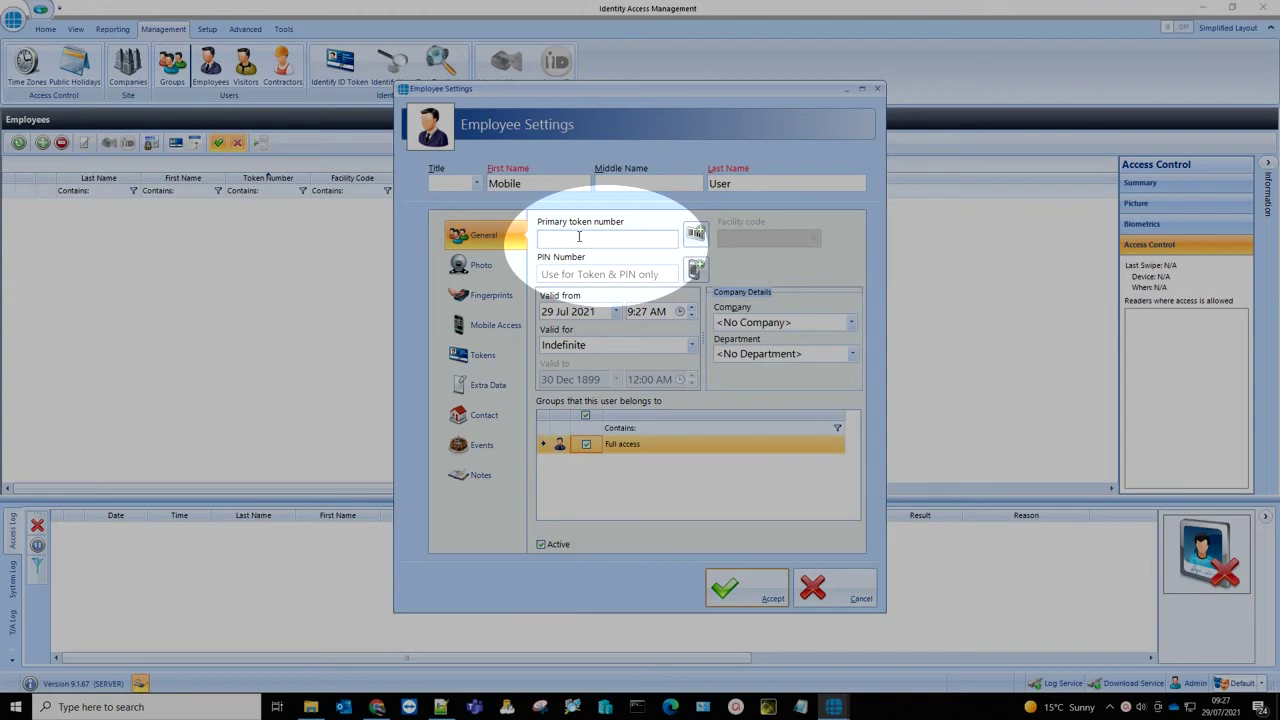
left_click(578, 236)
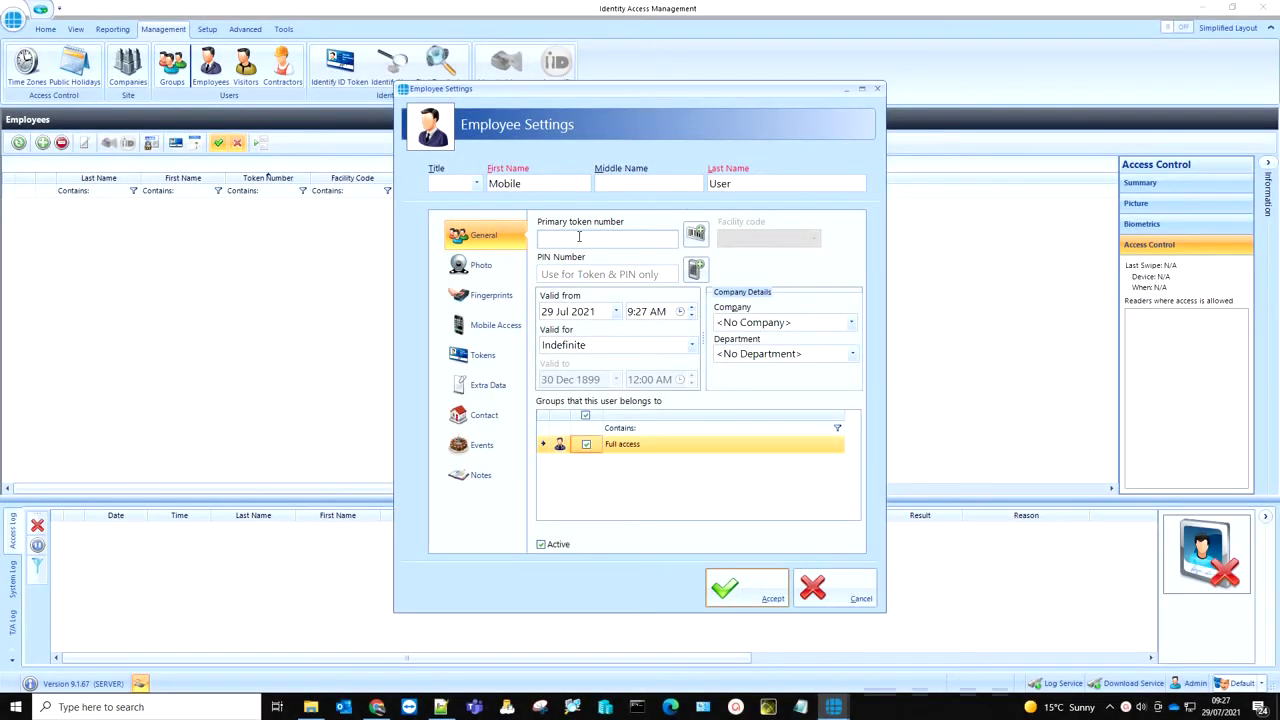
left_click(490, 330)
type("@hidglobal.com")
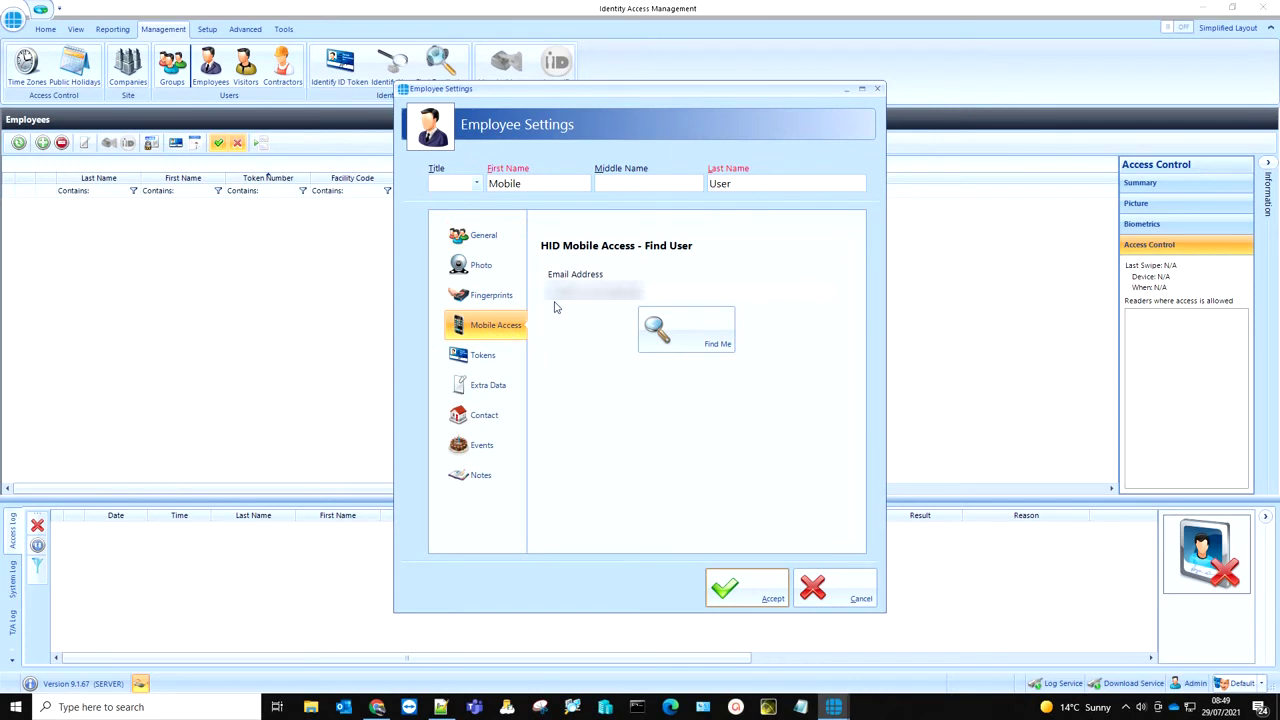
type("global.com")
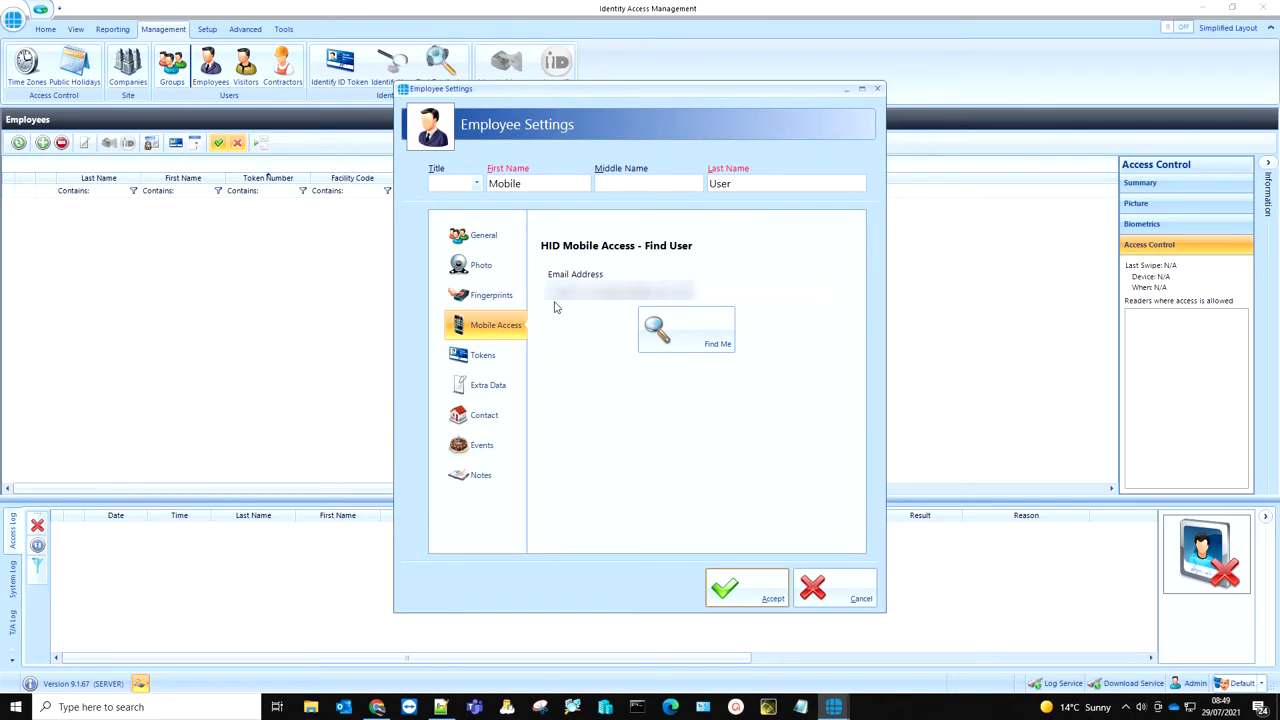
type(".com")
left_click(657, 328)
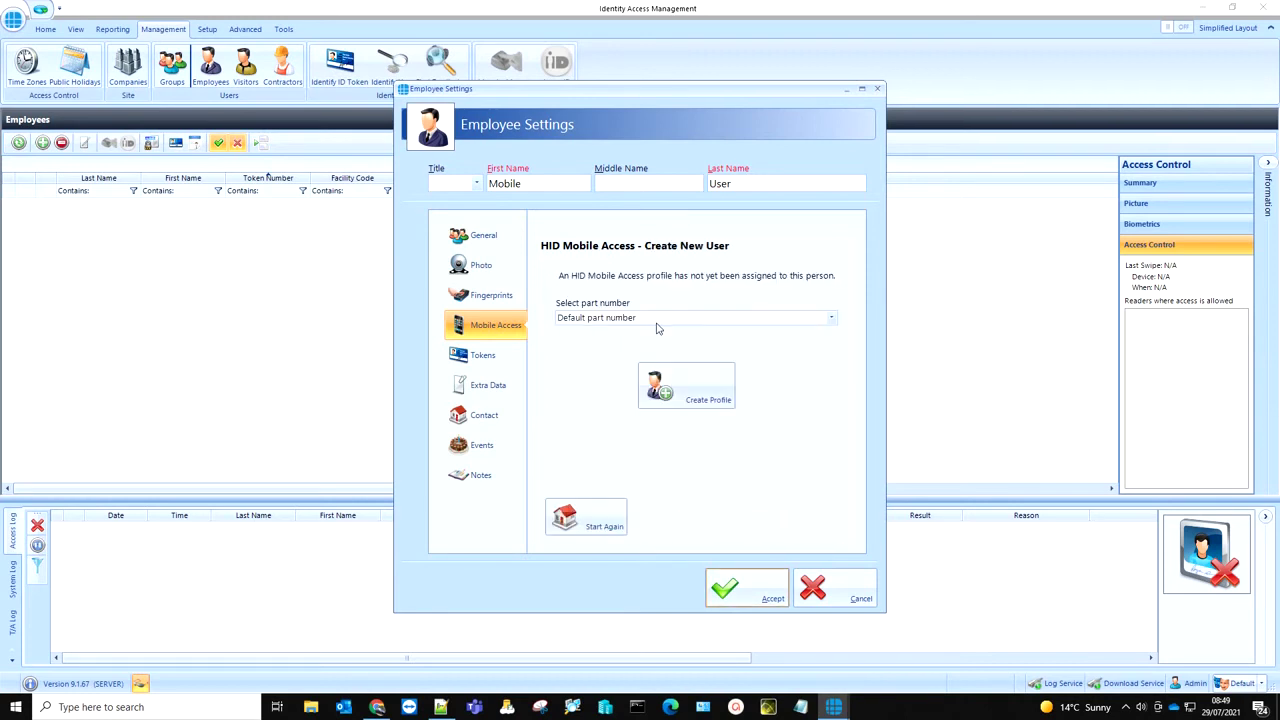
left_click(680, 388)
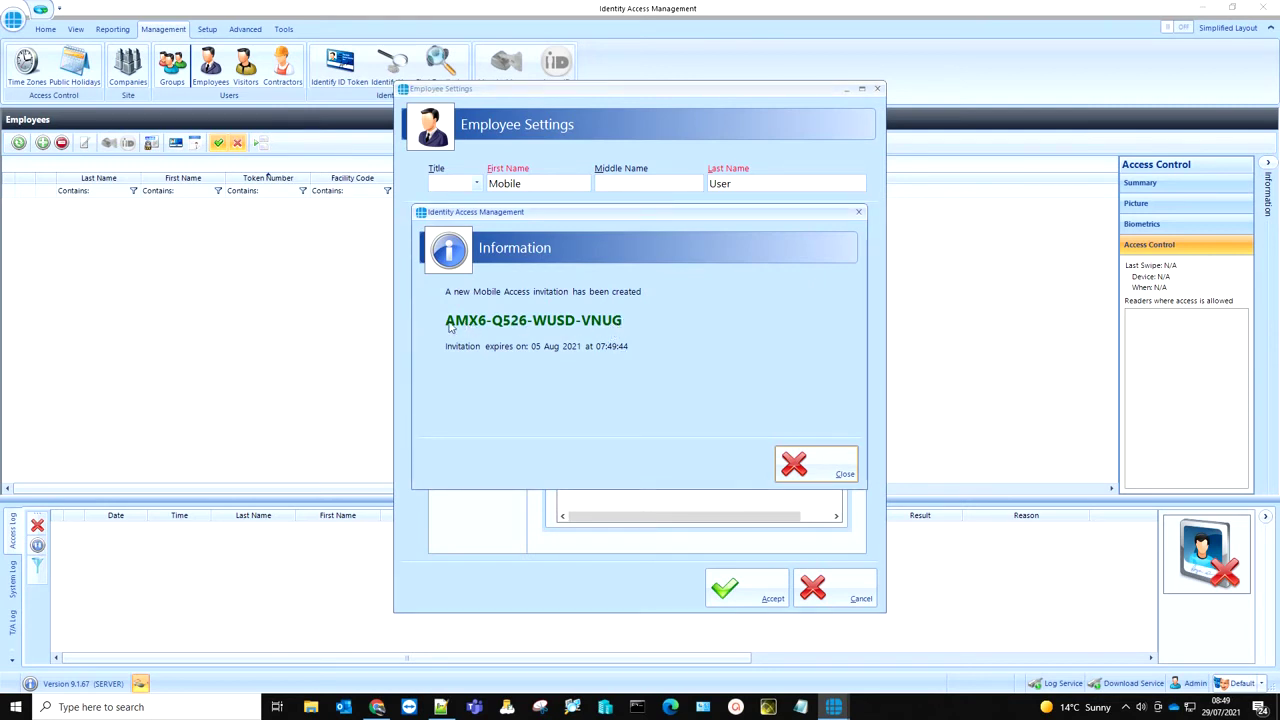
- Close the invitation-created notice and select Mobile User's pending invitation
left_click(829, 464)
left_click(780, 413)
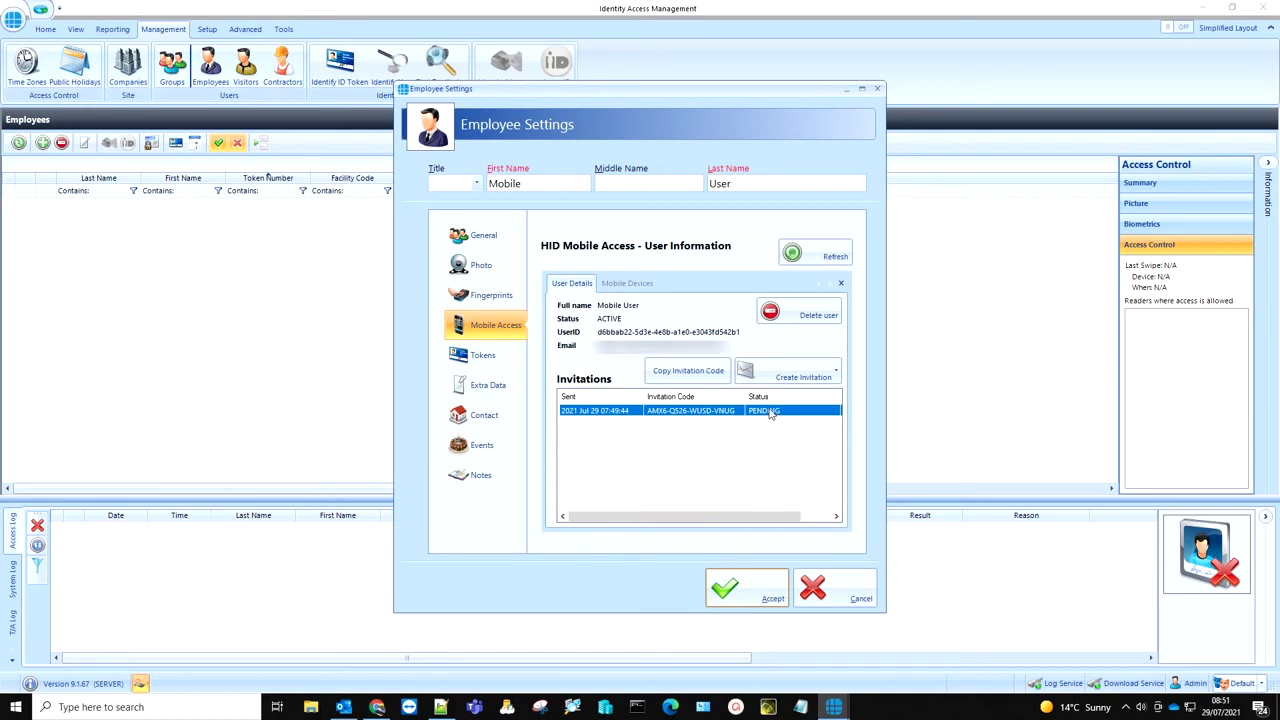
- Confirm the invitation is acknowledged, then issue a Controlsoft 26 bit credential to the phone
left_click(816, 257)
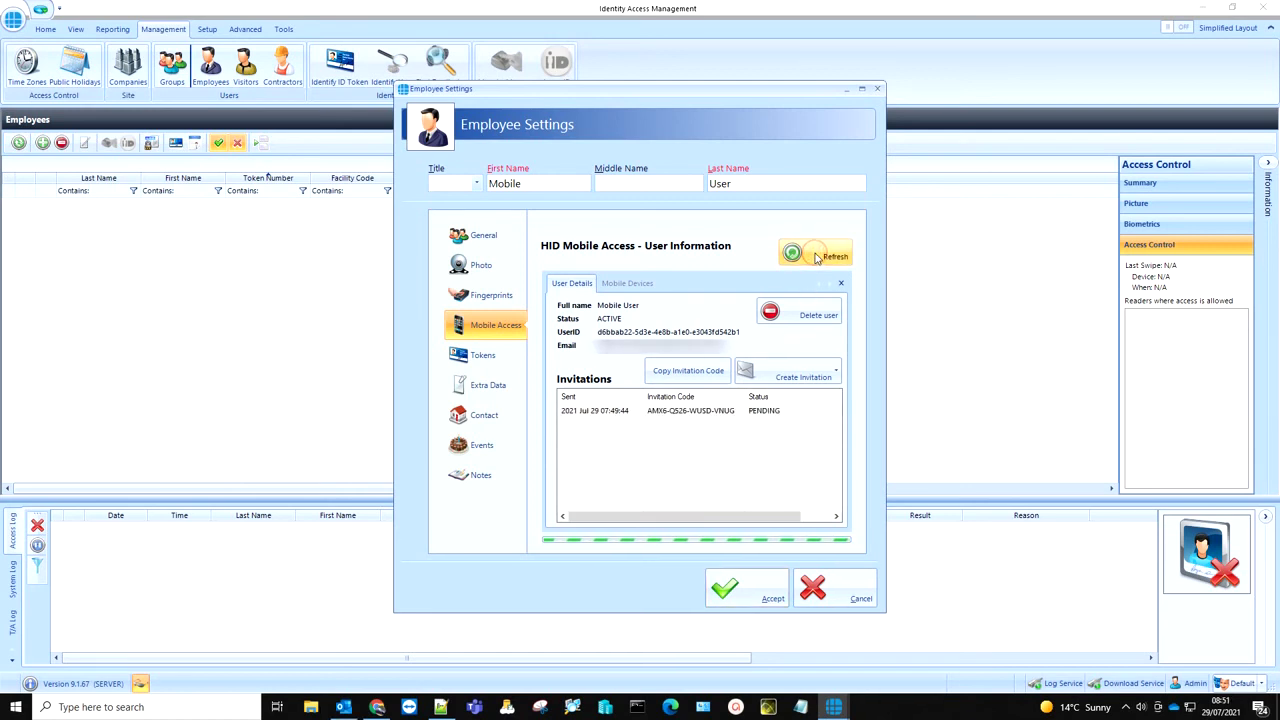
left_click(770, 413)
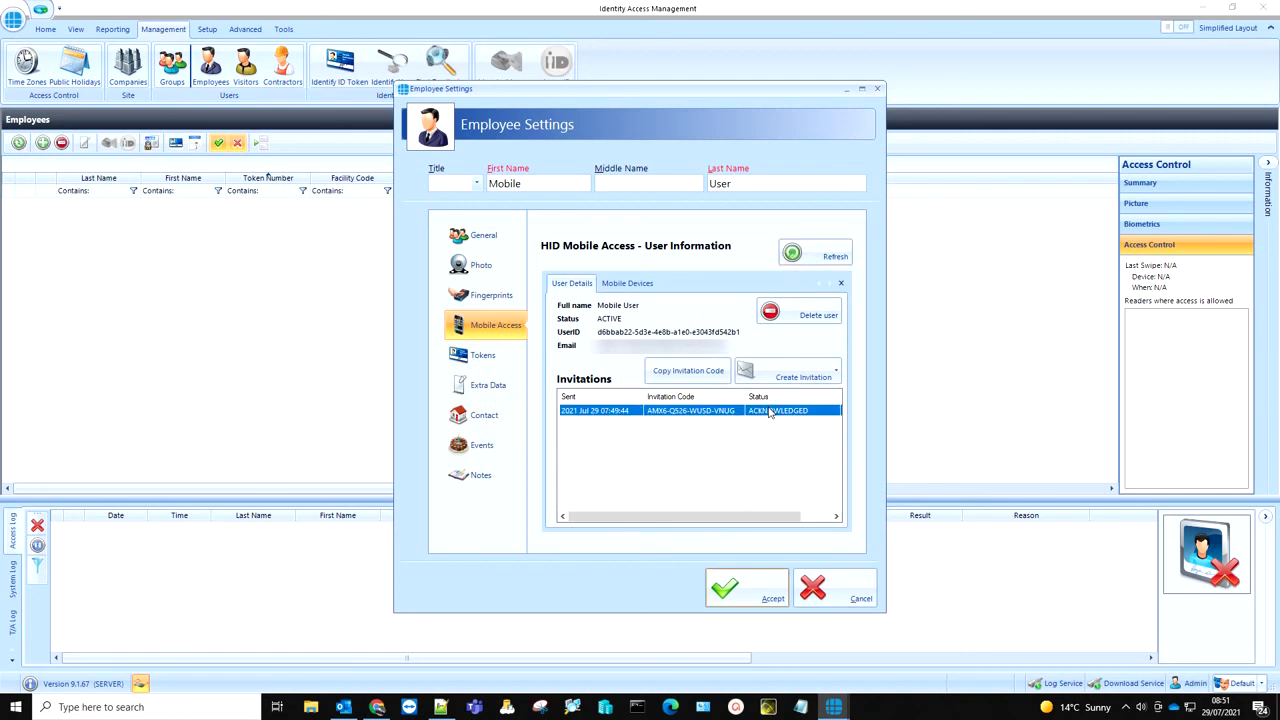
left_click(626, 284)
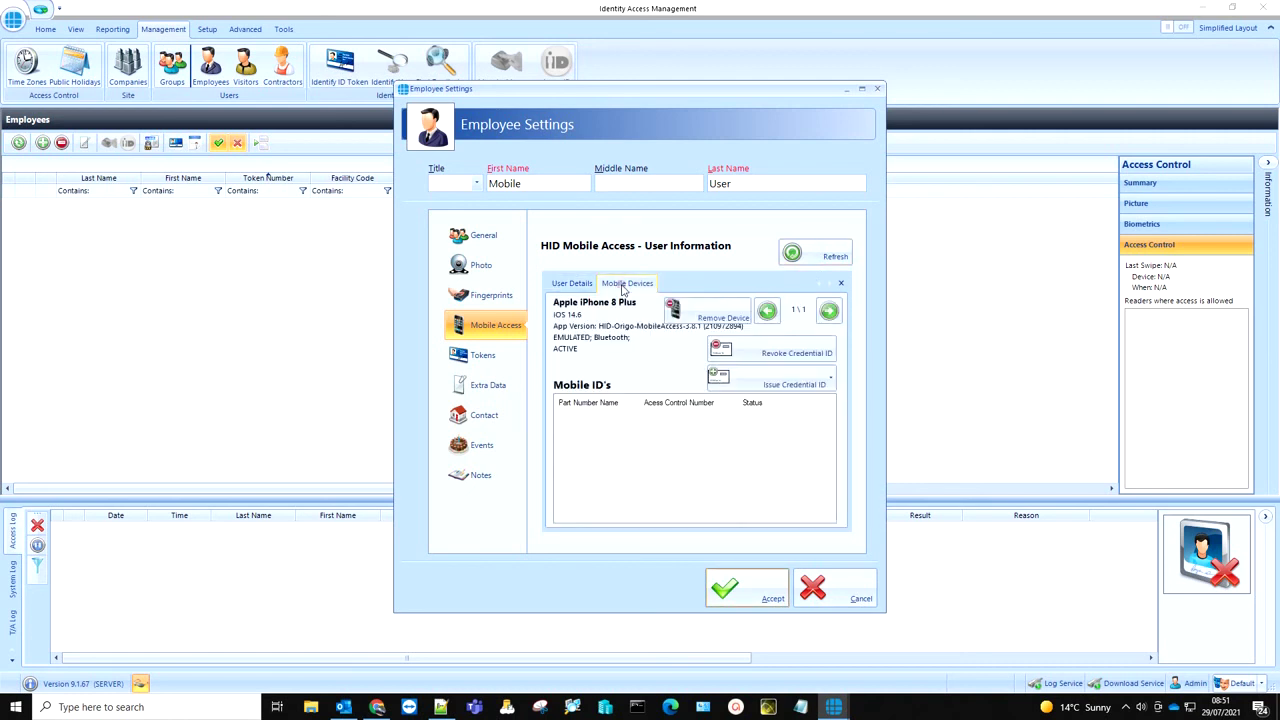
left_click(792, 386)
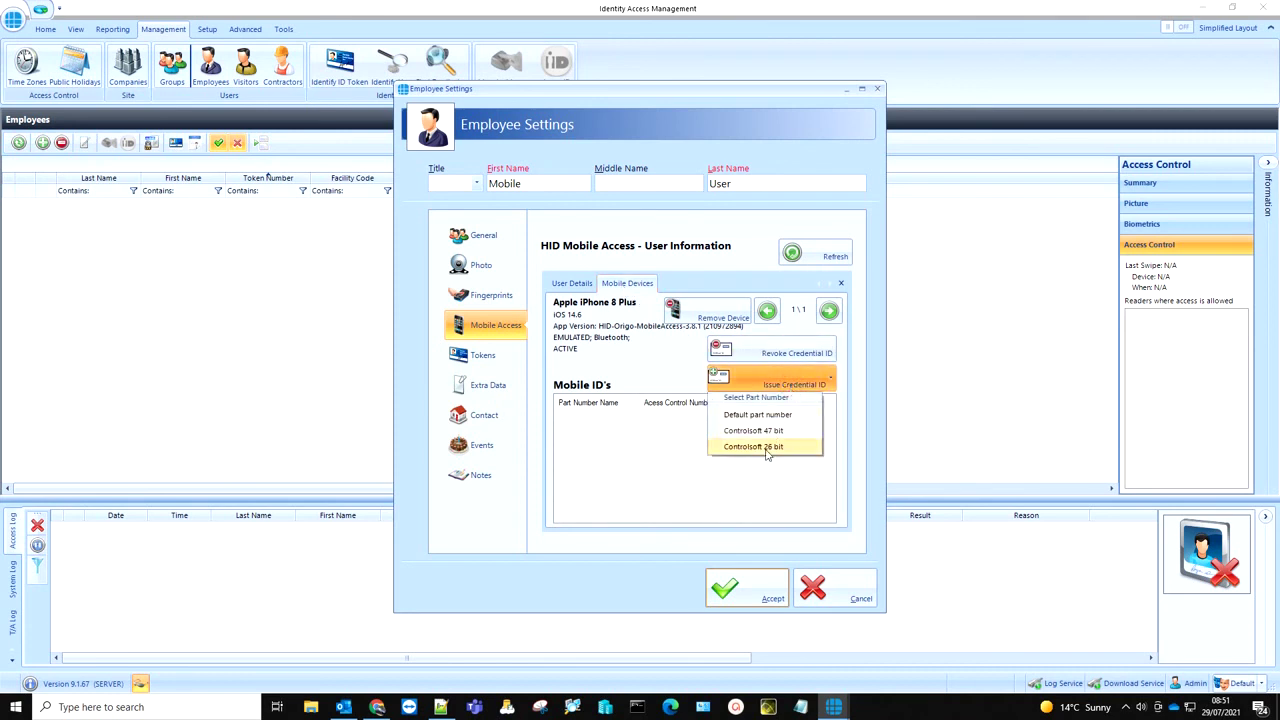
left_click(767, 449)
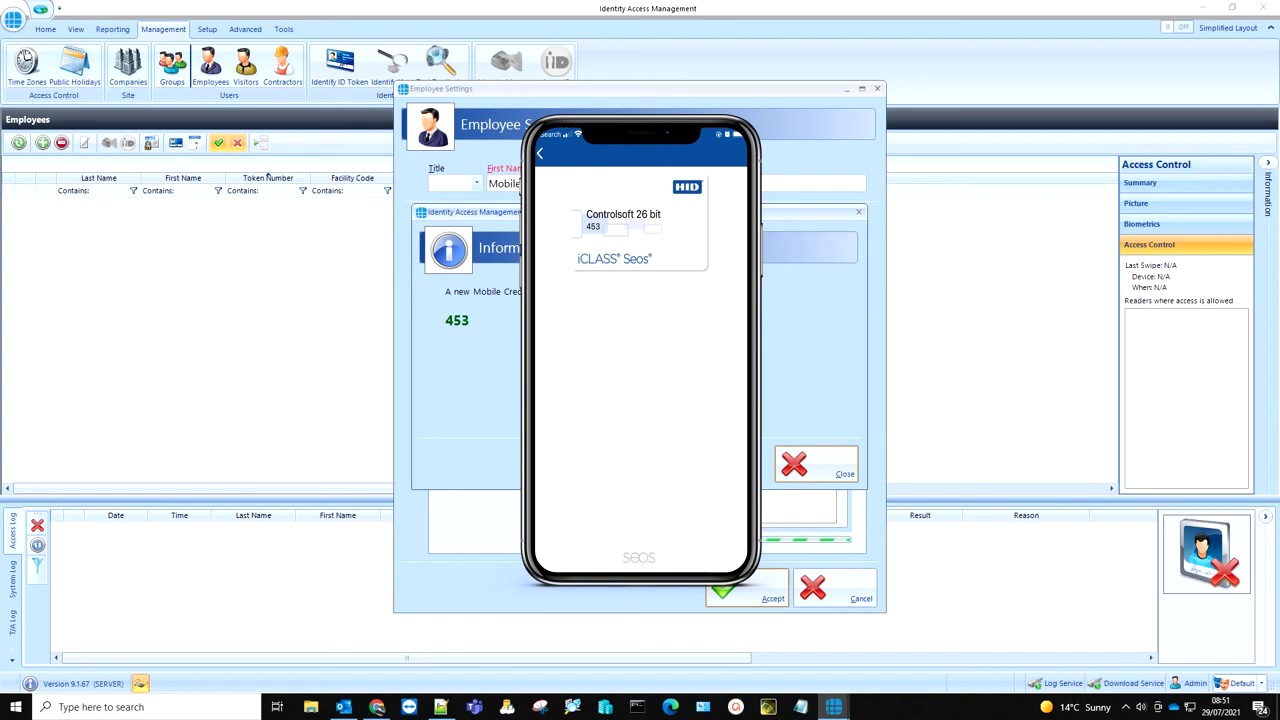
left_click(803, 462)
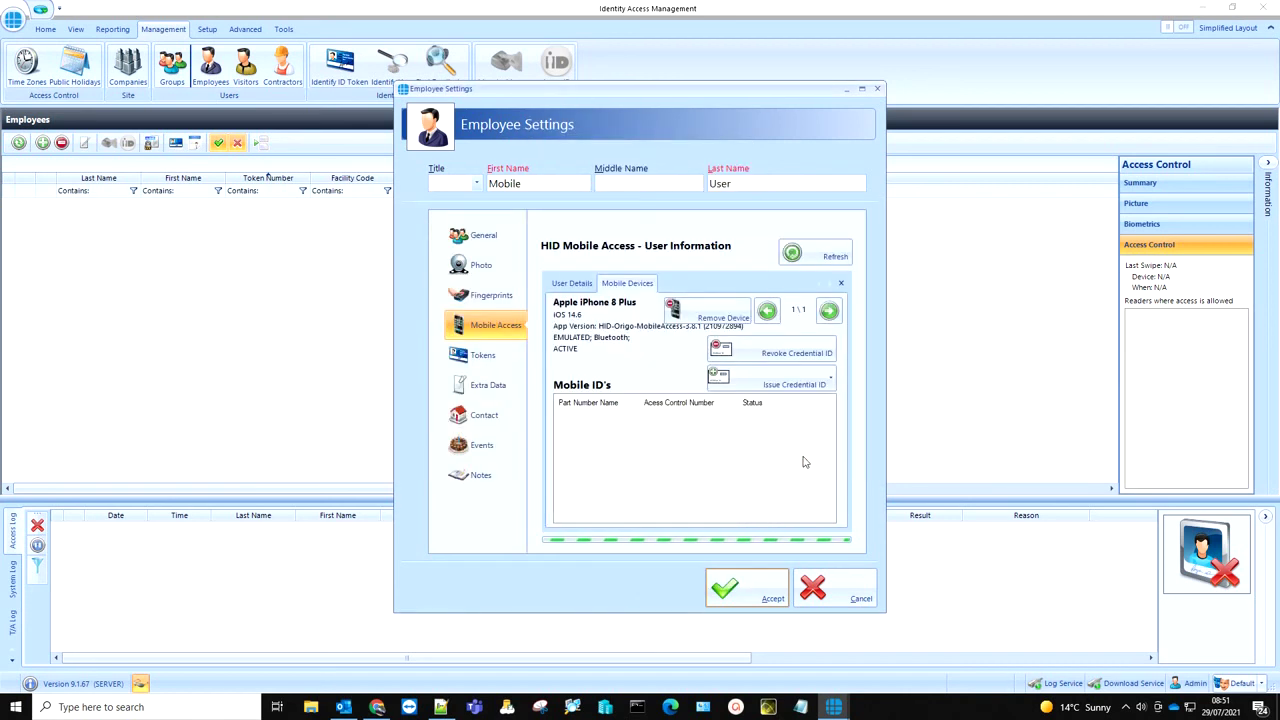
- Save Mobile User with credential 453 and return to the Home dashboard
left_click(788, 418)
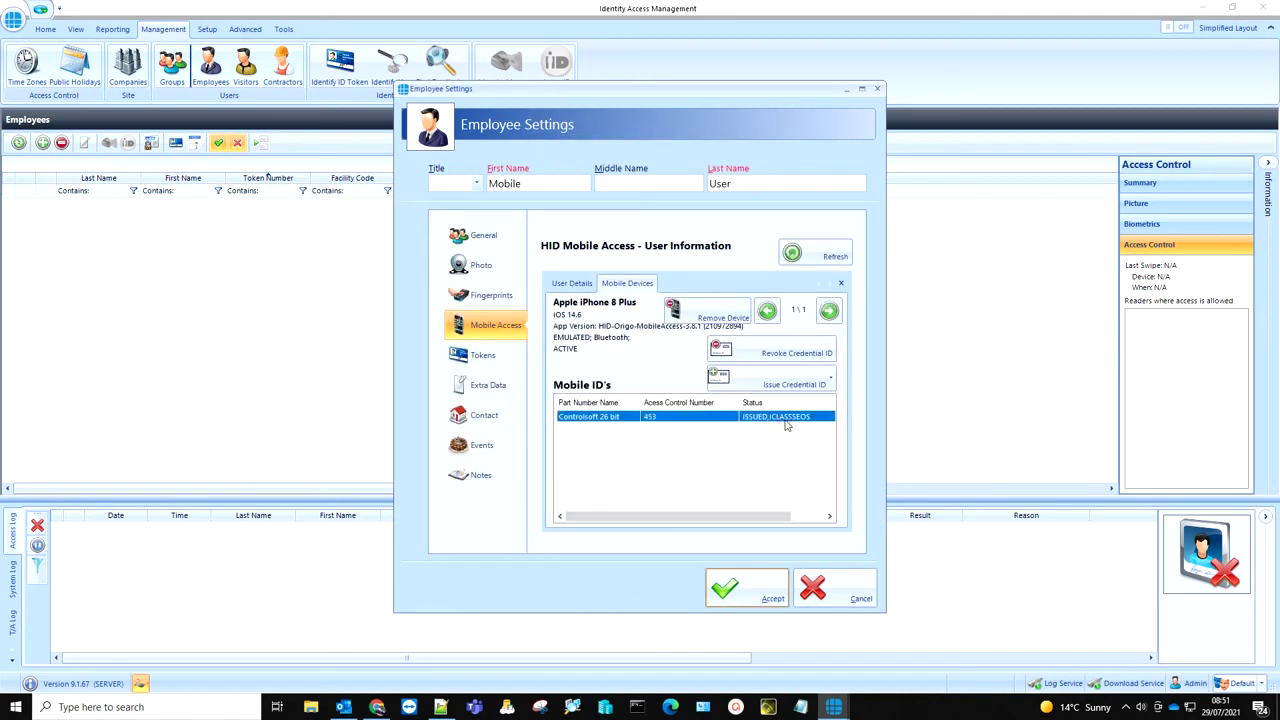
left_click(761, 596)
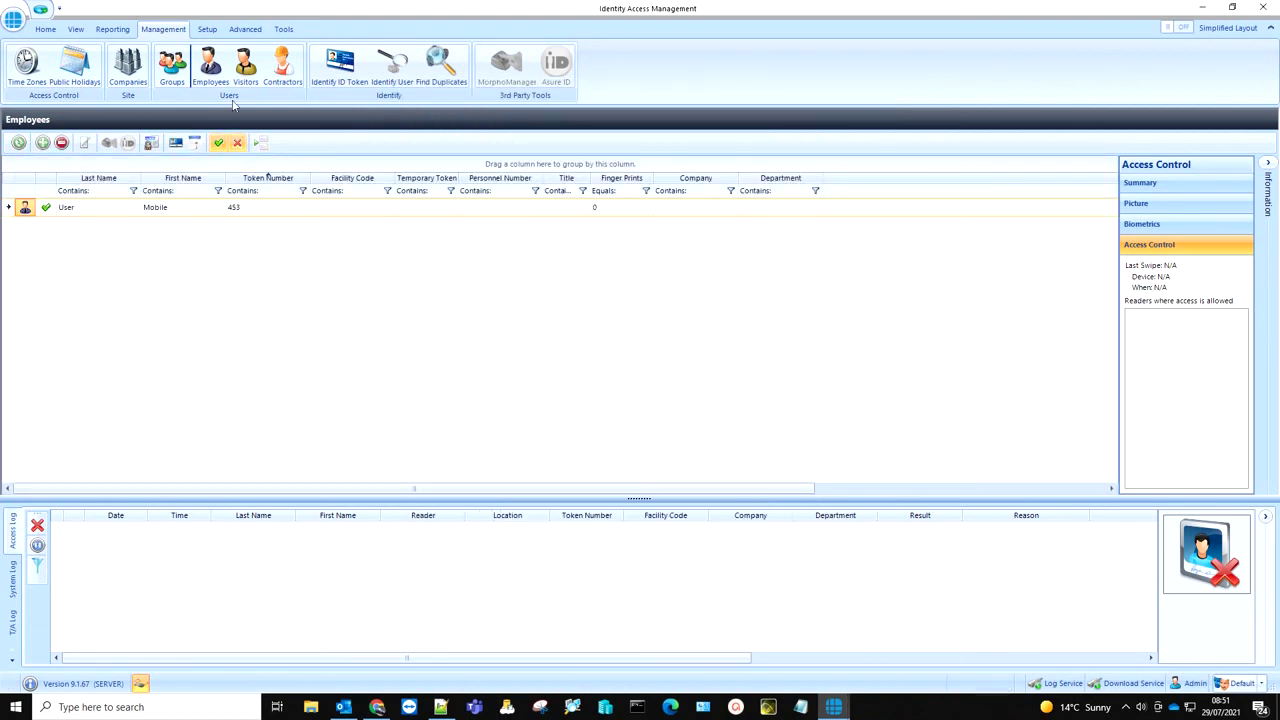
left_click(46, 29)
left_click(98, 68)
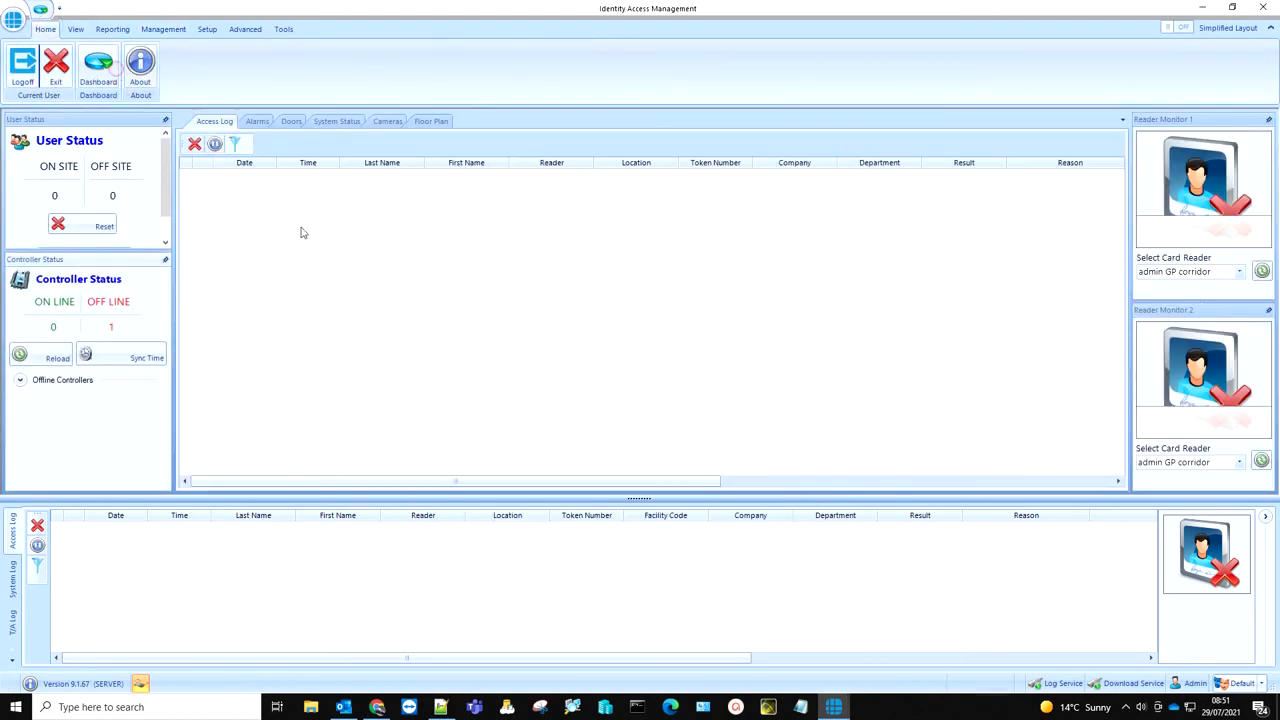